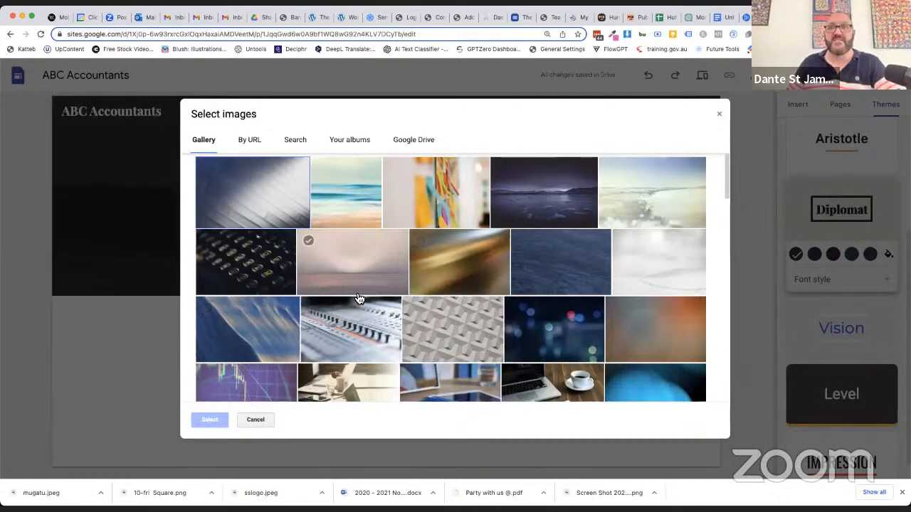
Set the header background to the pale gallery photo of a desk with a laptop and tablet
{"action": "scroll", "coordinate": [359, 298], "scroll_direction": "down", "scroll_amount": 5}
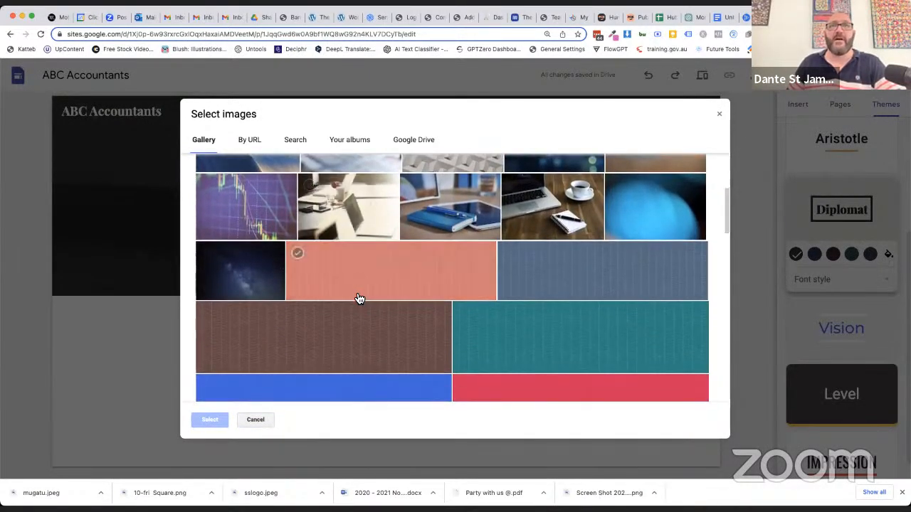
{"action": "left_click", "coordinate": [341, 220]}
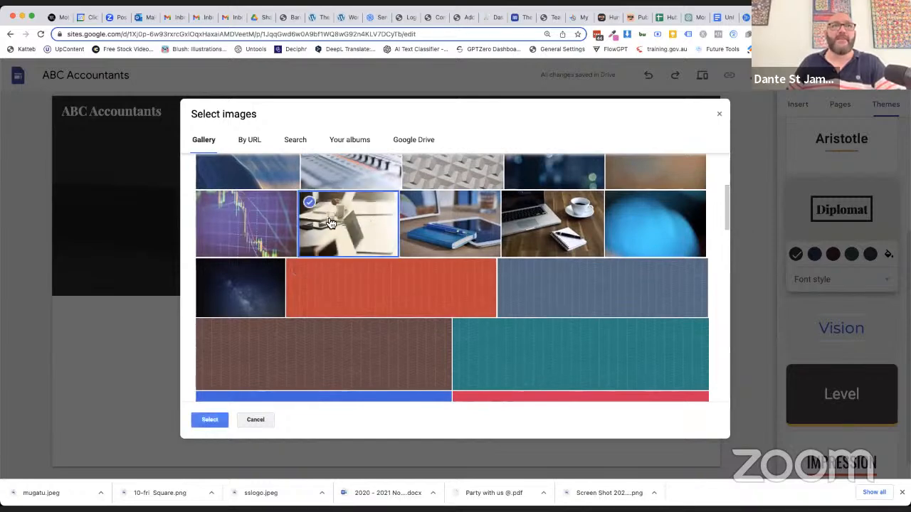
{"action": "left_click", "coordinate": [205, 420]}
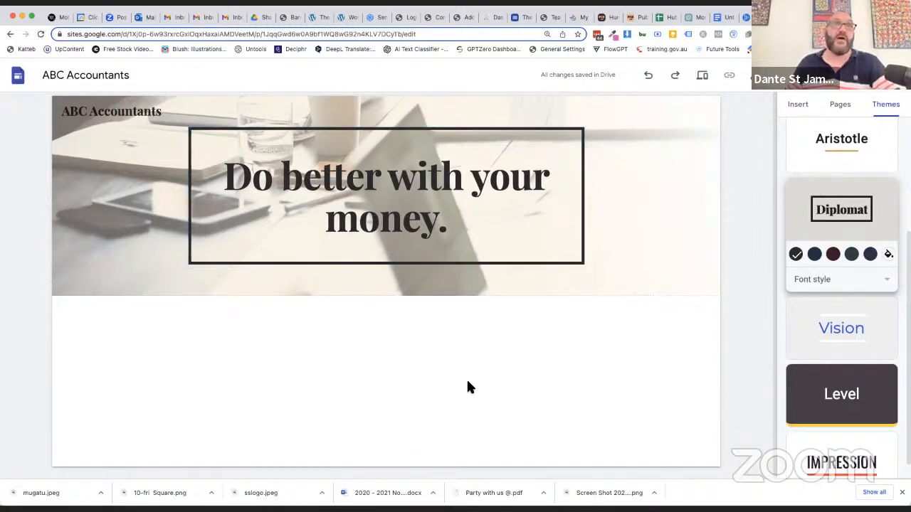
Add the content block with one image beside text and search Google Images for "accountant" to fill its image placeholder
{"action": "left_click", "coordinate": [800, 107]}
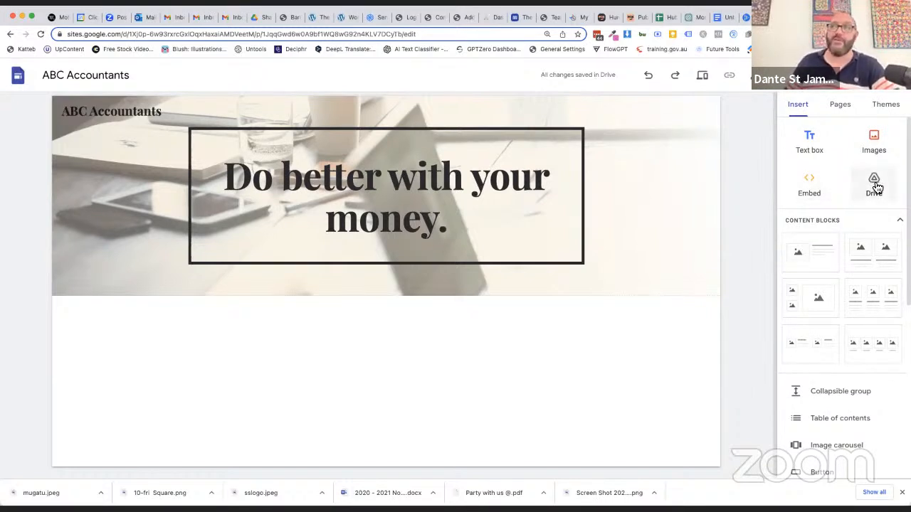
{"action": "left_click", "coordinate": [826, 256]}
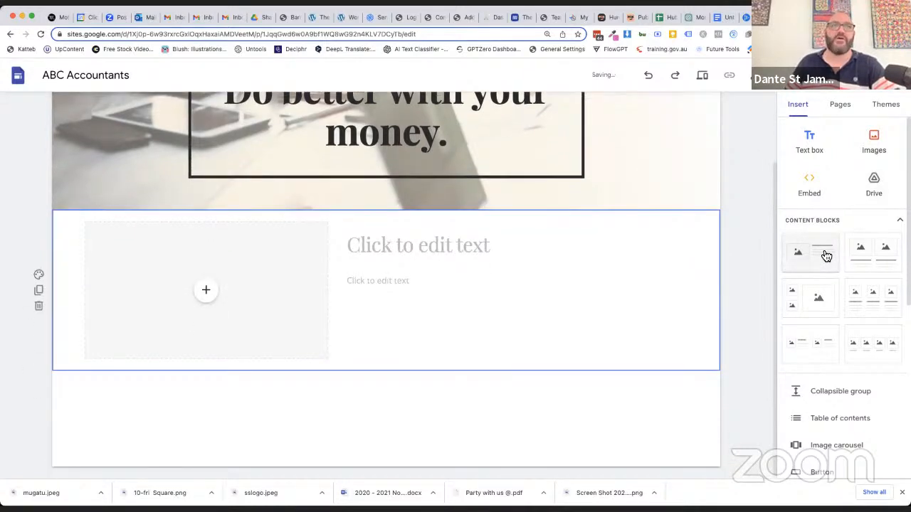
{"action": "left_click", "coordinate": [207, 291]}
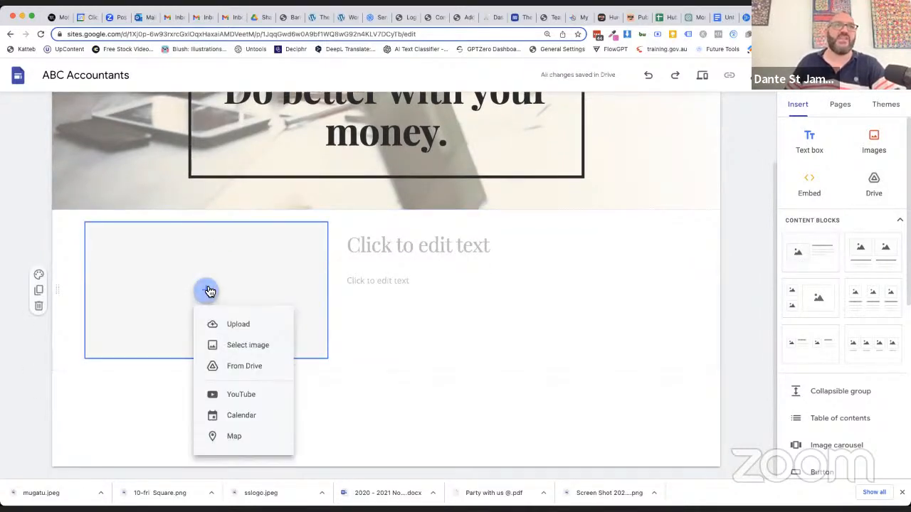
{"action": "left_click", "coordinate": [235, 346]}
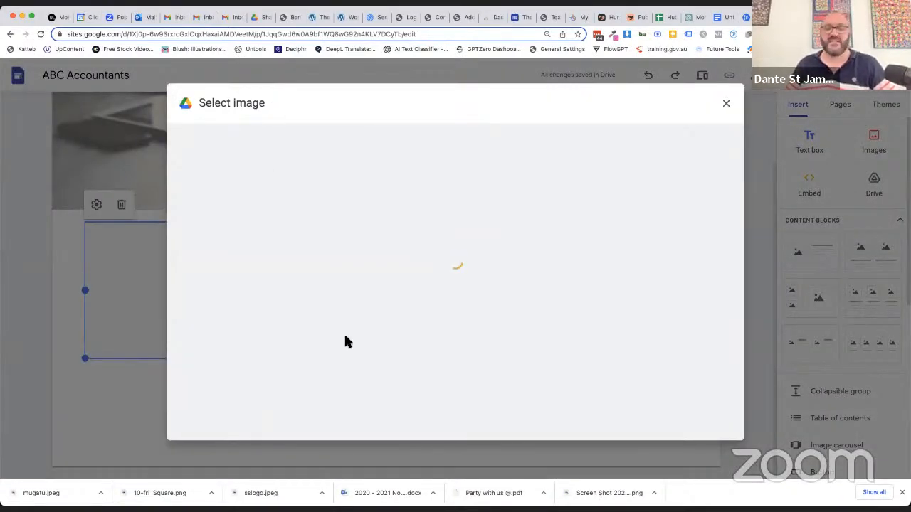
{"action": "left_click", "coordinate": [326, 141]}
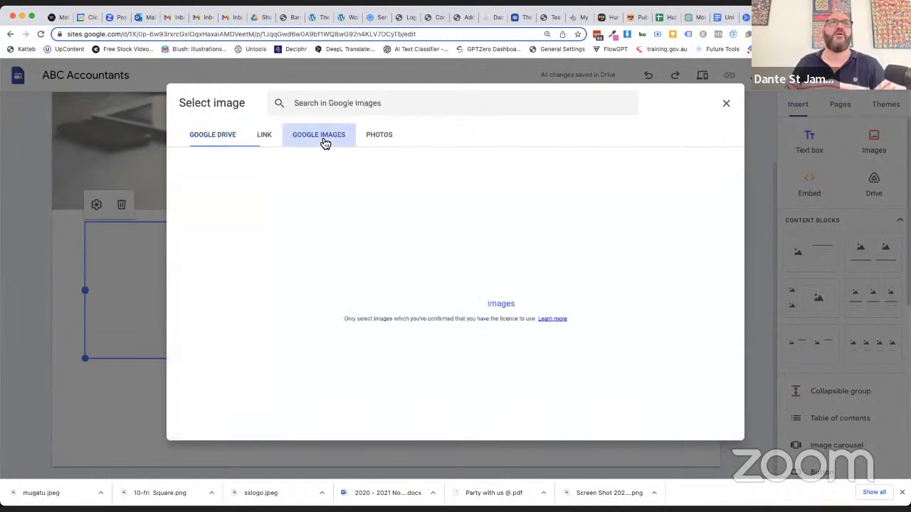
{"action": "left_click", "coordinate": [344, 113]}
{"action": "type", "text": "accountant"}
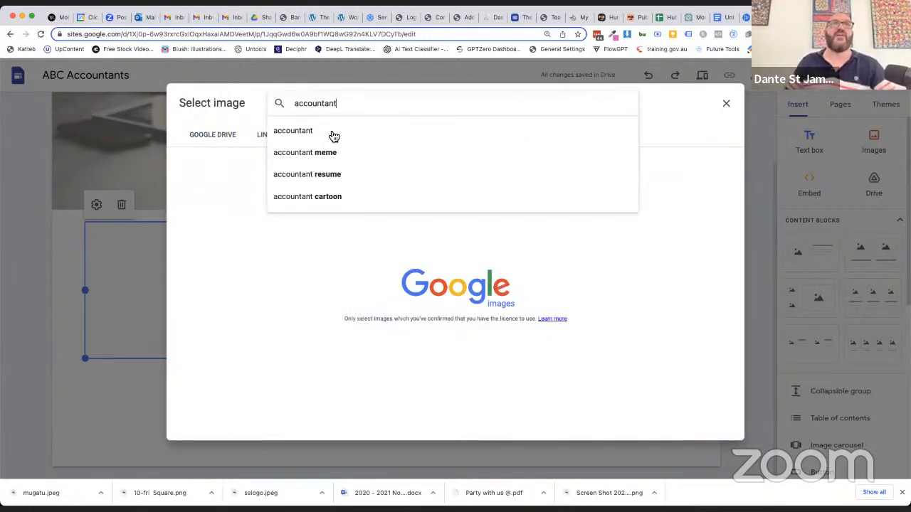
{"action": "left_click", "coordinate": [329, 131]}
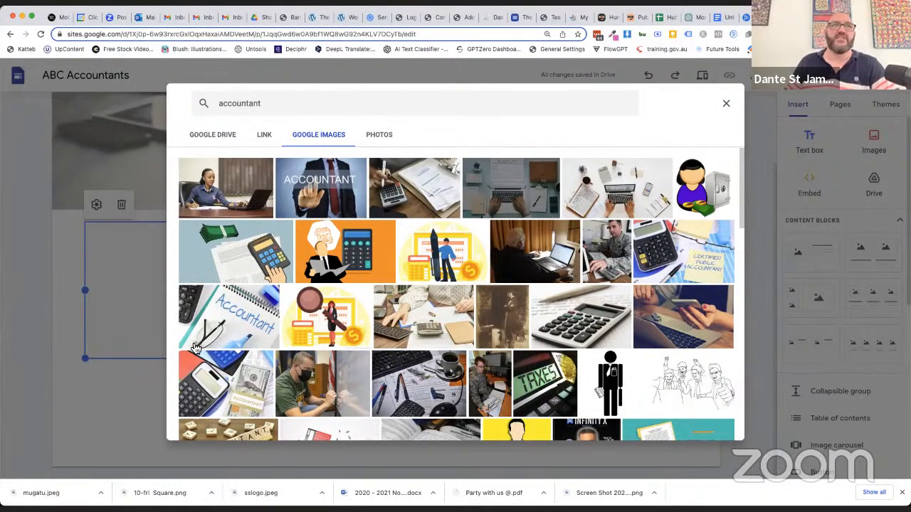
Insert the orange illustration of the man with a calculator and extend the image downward to make it taller
{"action": "left_click", "coordinate": [326, 253]}
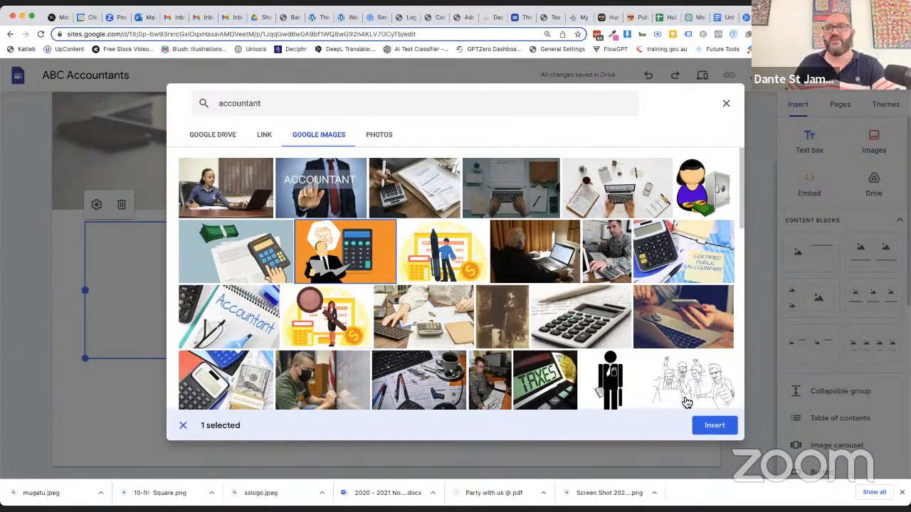
{"action": "left_click", "coordinate": [718, 425]}
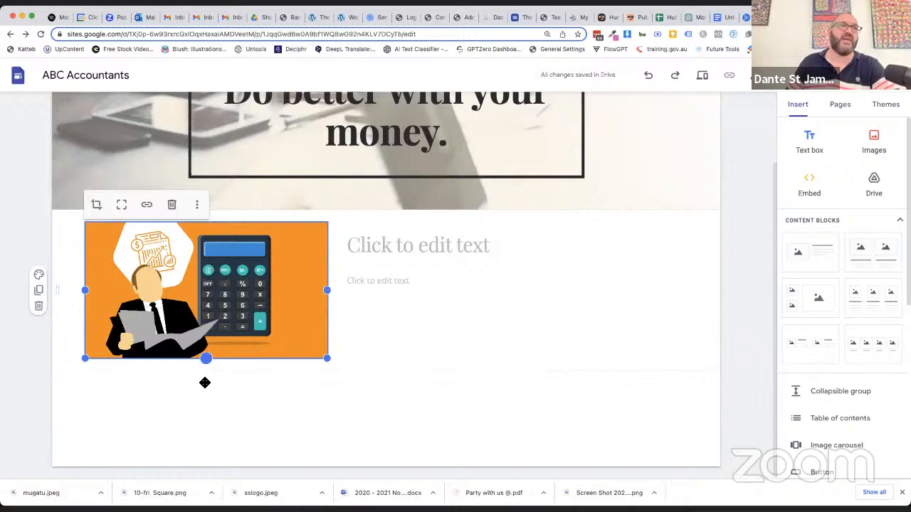
{"action": "left_click_drag", "start_coordinate": [203, 415], "coordinate": [206, 415]}
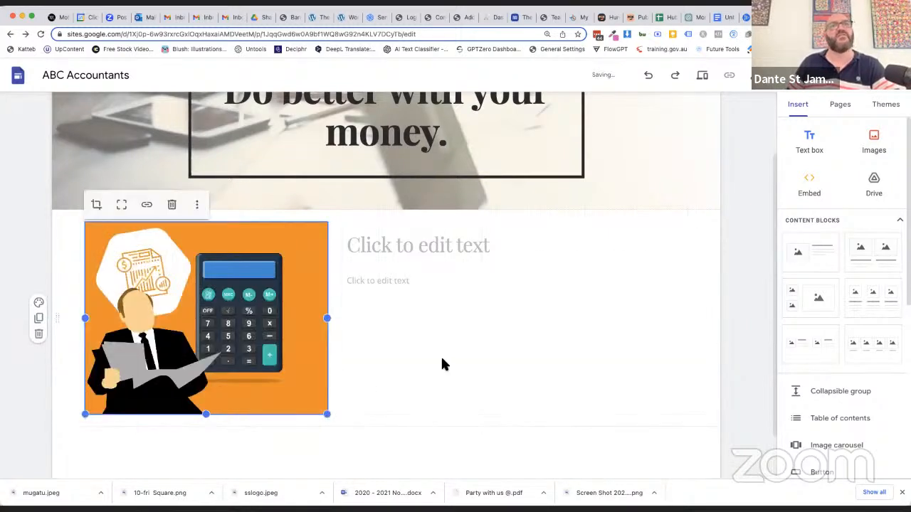
Enter the block's heading as "Dubbo's most trusted accountant service since 1978."
{"action": "left_click", "coordinate": [372, 243]}
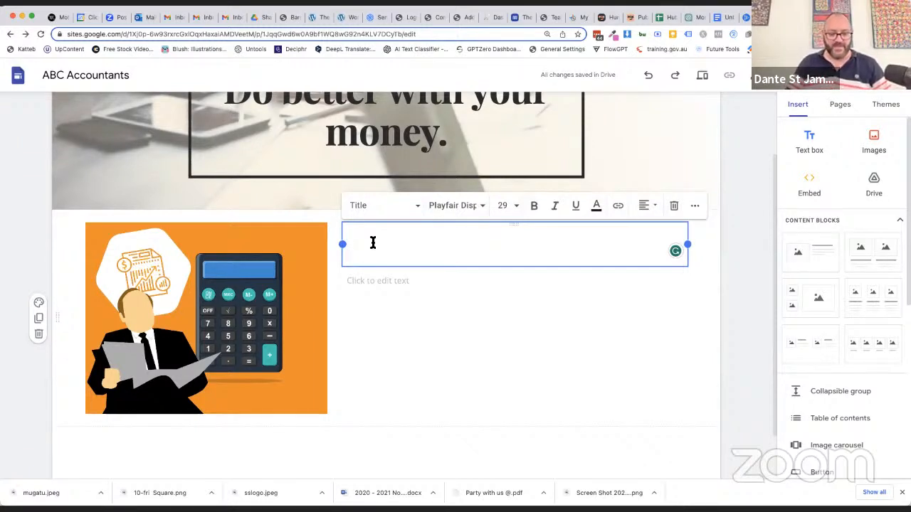
{"action": "type", "text": "Du"}
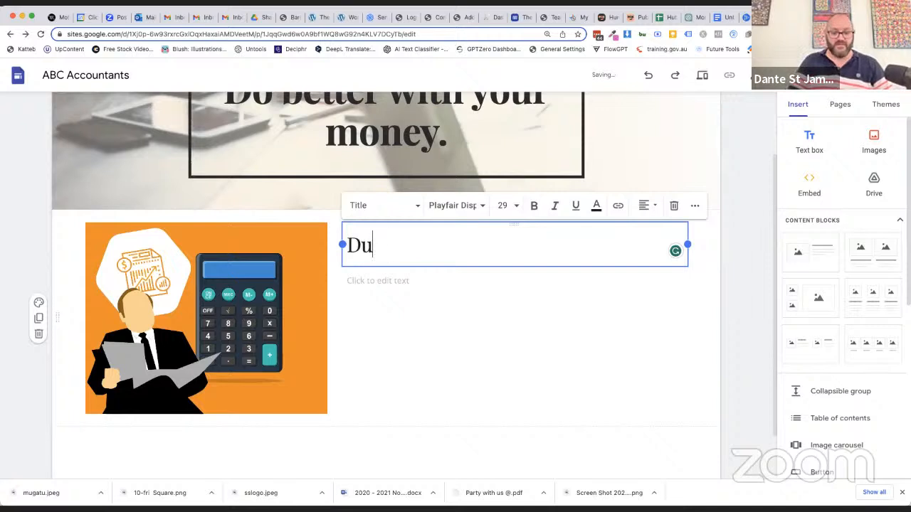
{"action": "type", "text": "nnbo's most trus"}
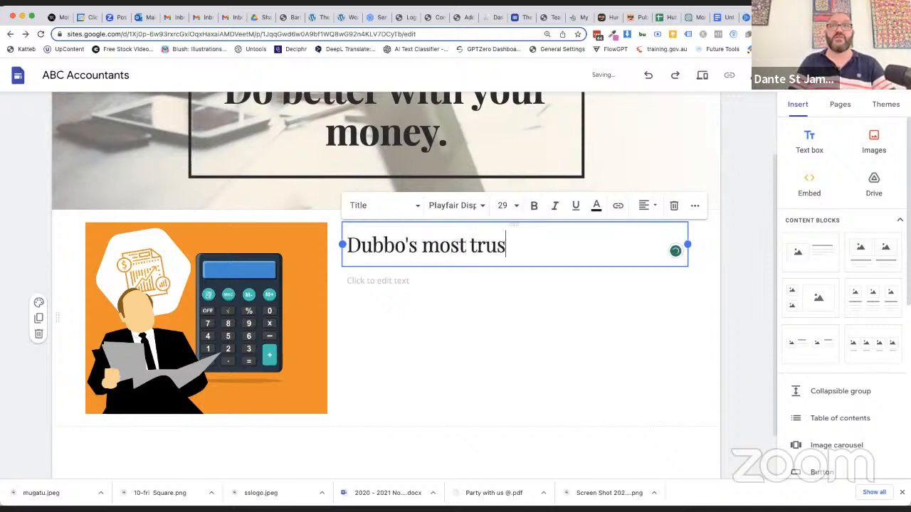
{"action": "type", "text": "ted accountant service since 1978."}
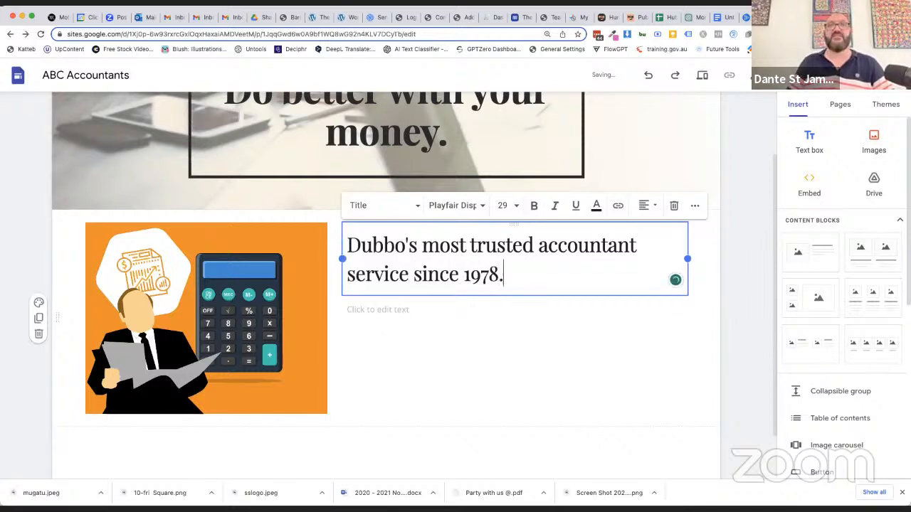
Search the web for "lorem ipsum copy" in a new tab and copy the placeholder paragraph from loremipsum.io
{"action": "left_click", "coordinate": [373, 306]}
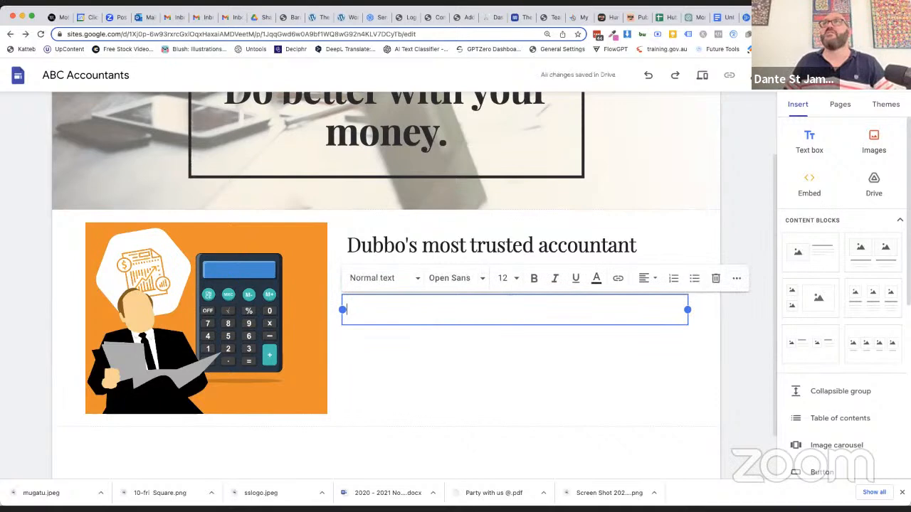
{"action": "key", "text": "super+t"}
{"action": "type", "text": "lore"}
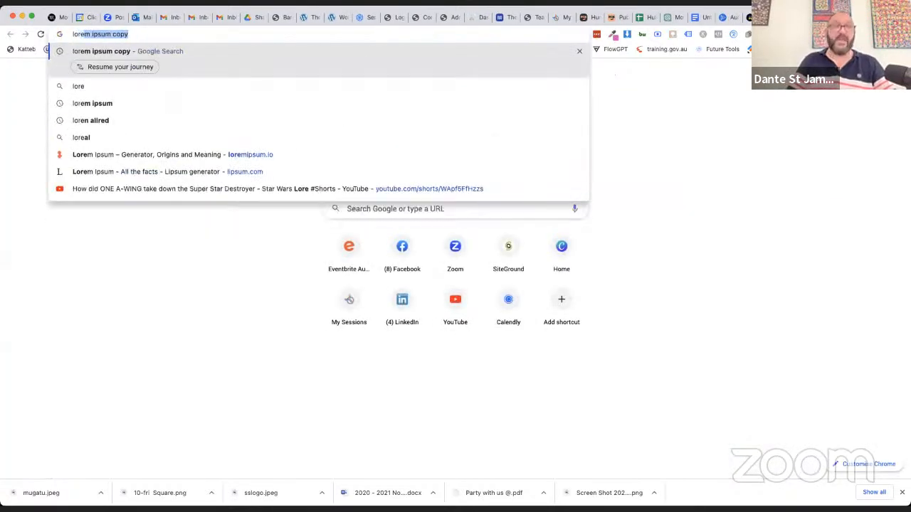
{"action": "type", "text": "m"}
{"action": "key", "text": "Return"}
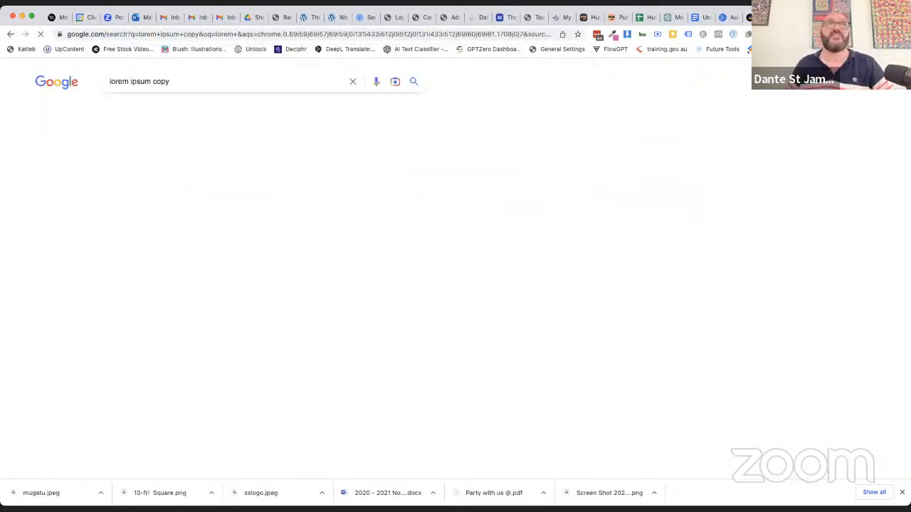
{"action": "left_click", "coordinate": [180, 173]}
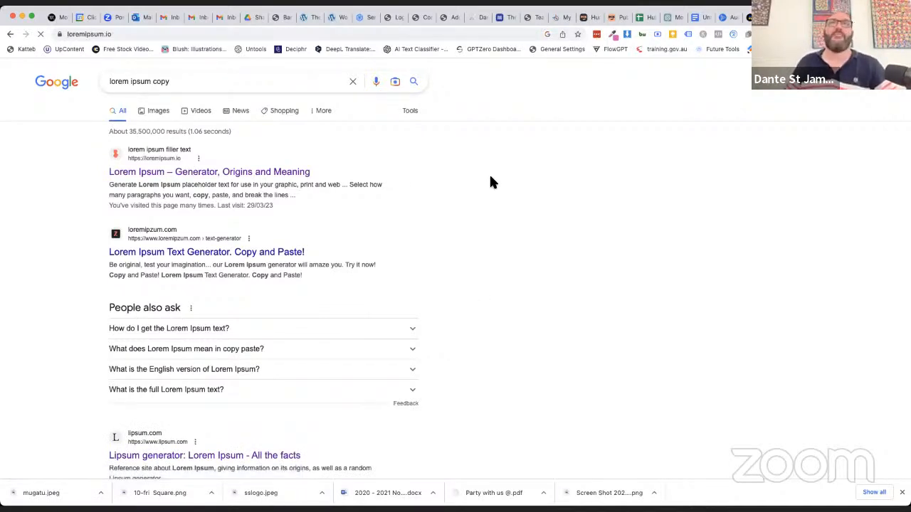
{"action": "scroll", "coordinate": [339, 351], "scroll_direction": "down", "scroll_amount": 2}
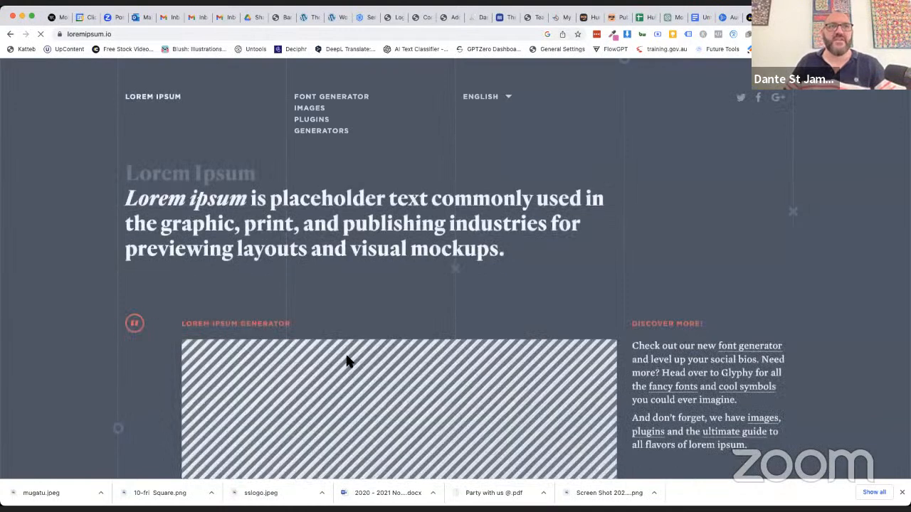
{"action": "scroll", "coordinate": [265, 305], "scroll_direction": "down", "scroll_amount": 5}
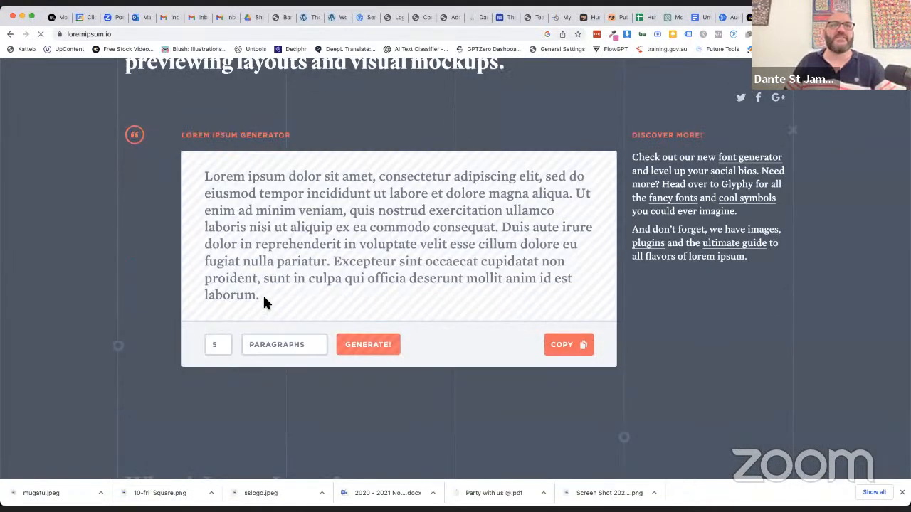
{"action": "left_click", "coordinate": [562, 350]}
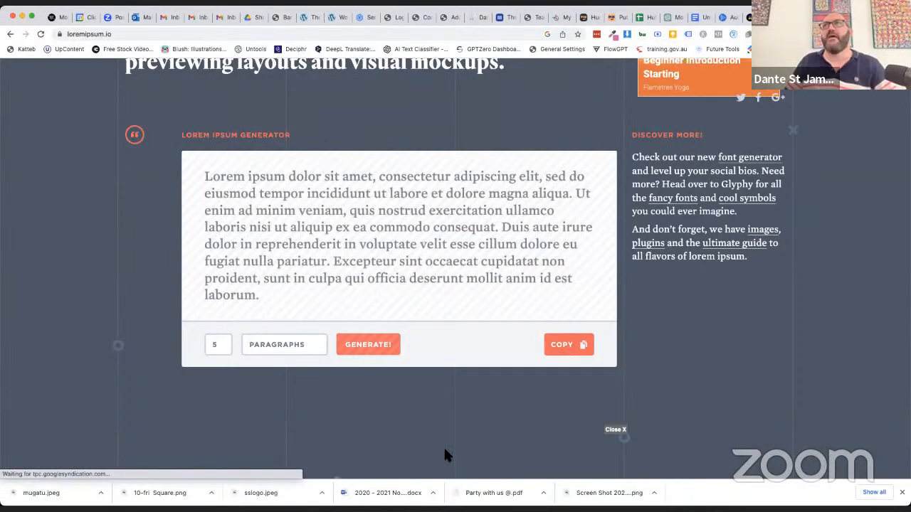
Return to the Google Sites page and paste the copied lorem ipsum paragraph into the body text under the heading
{"action": "key", "text": "ctrl+shift+Tab"}
{"action": "left_click", "coordinate": [361, 310]}
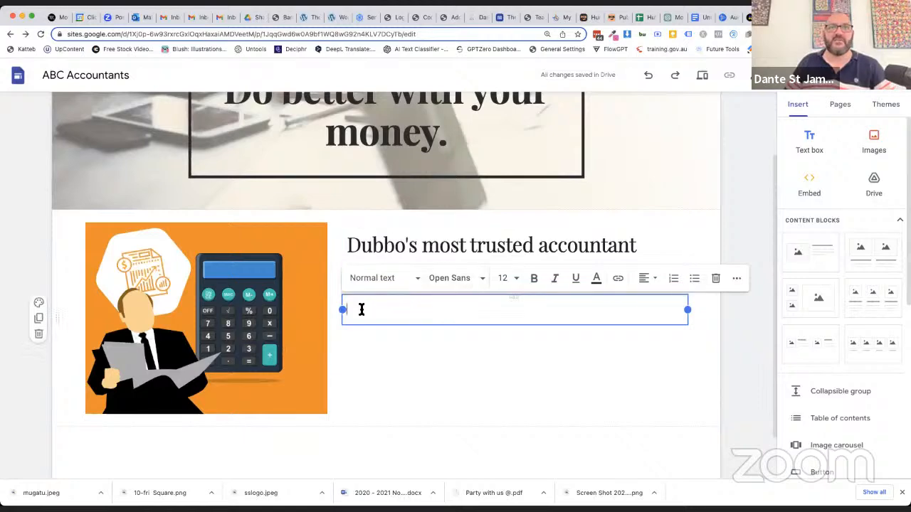
{"action": "type", "text": "Lorem ipsum dolor sit amet, consectetur adipiscing elit, sed do eiusmod tempor incididunt ut labore et dolore magna aliqua. Ut enim ad minim veniam, quis nostrud exercitation ullamco laboris nisi ut aliquip ex ea commodo consequat. Duis aute irure dolor in reprehenderit in voluptate velit esse cillum dolore eu fugiat nulla pariatur. Excepteur sint occaecat cupidatat non proident, sunt in culpa qui officia deserunt mollit anim id est laborum."}
Format the whole lorem ipsum paragraph in Open Sans at size 14
{"action": "key", "text": "super+a"}
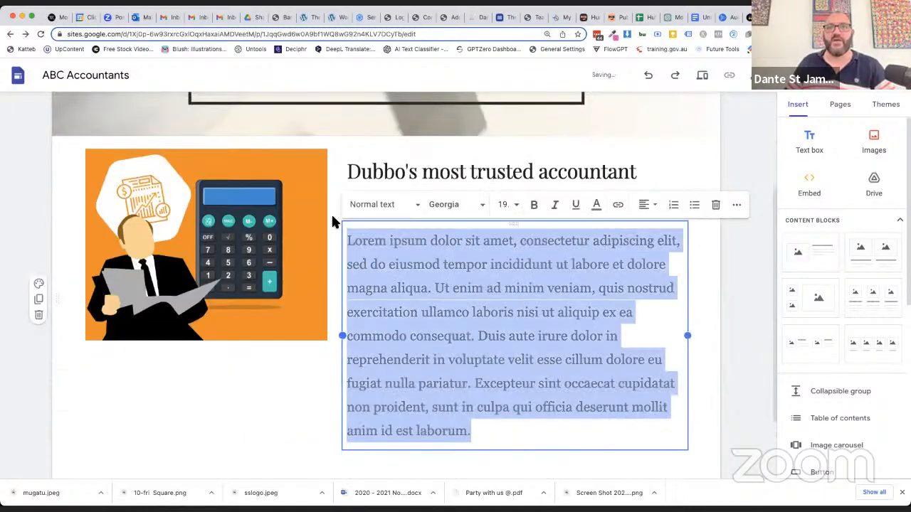
{"action": "left_click", "coordinate": [438, 208]}
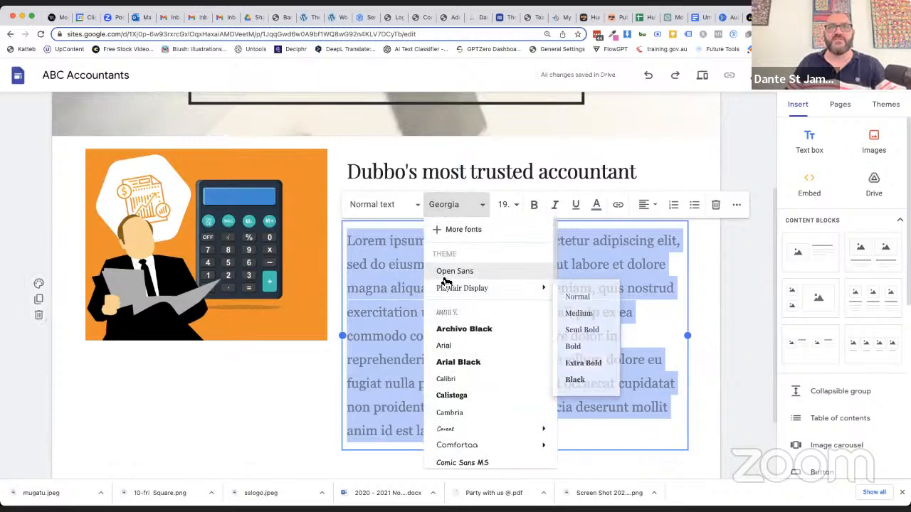
{"action": "left_click", "coordinate": [444, 272]}
{"action": "left_click", "coordinate": [516, 205]}
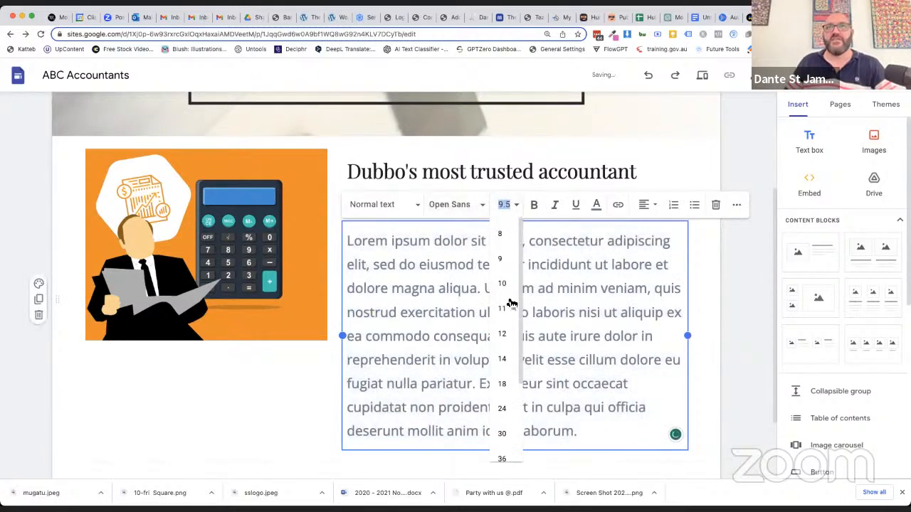
{"action": "left_click", "coordinate": [502, 361]}
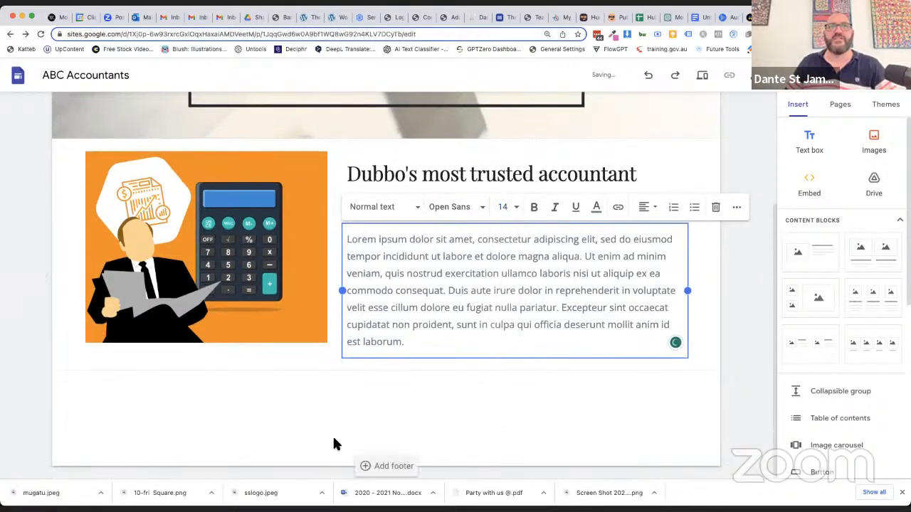
{"action": "left_click", "coordinate": [345, 417]}
Add a three-column content block with images, headings and text below the accountant section
{"action": "scroll", "coordinate": [658, 462], "scroll_direction": "up", "scroll_amount": 2}
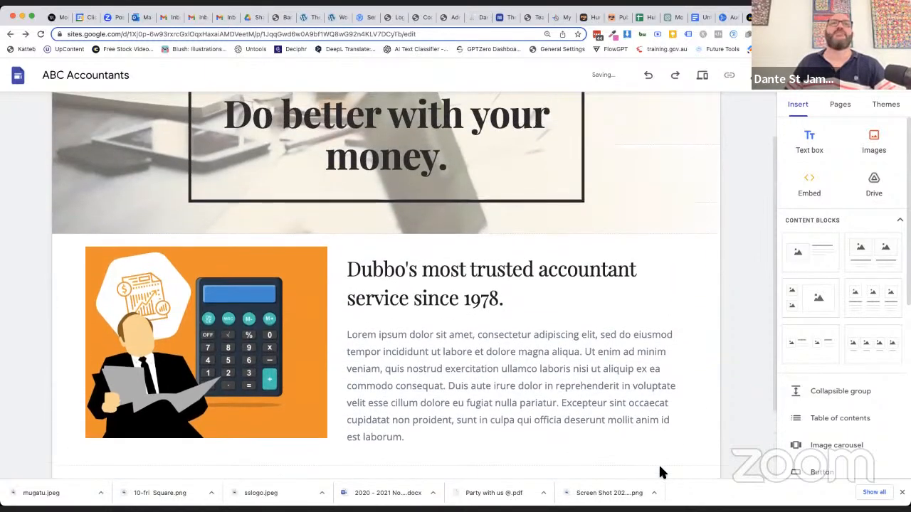
{"action": "scroll", "coordinate": [659, 472], "scroll_direction": "down", "scroll_amount": 3}
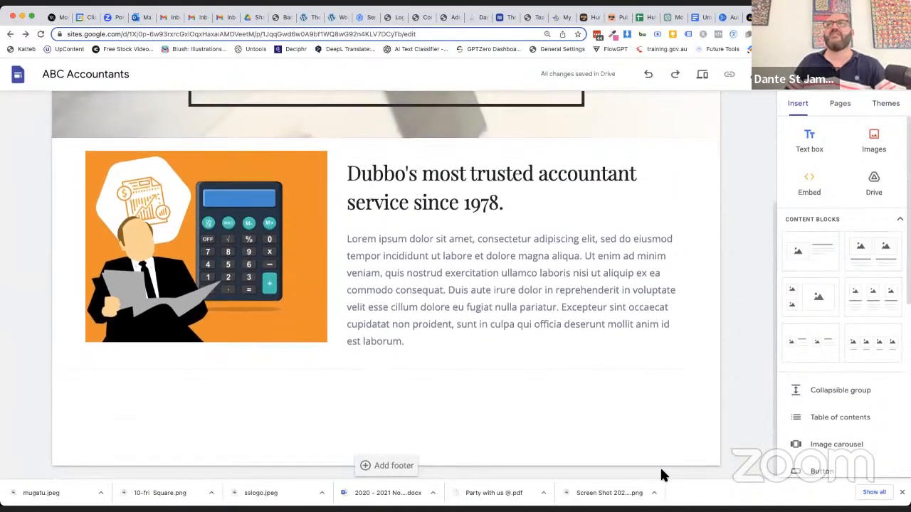
{"action": "left_click", "coordinate": [876, 299]}
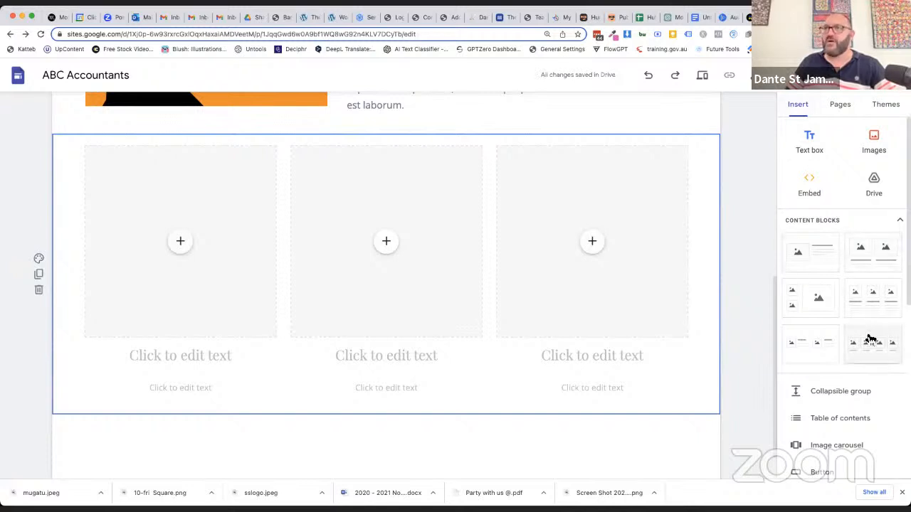
Search Google Images for "accountant" and insert the dark photo of hands on a laptop into the first column
{"action": "left_click", "coordinate": [181, 242]}
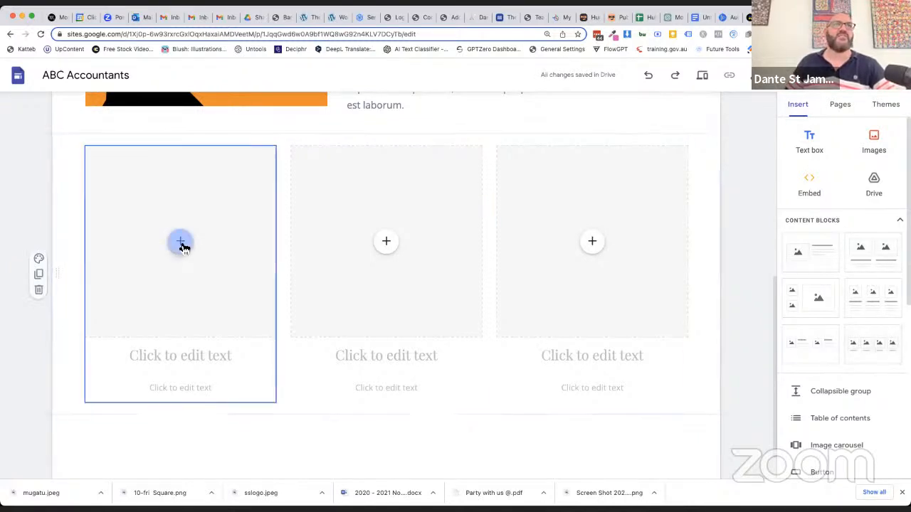
{"action": "left_click", "coordinate": [212, 300]}
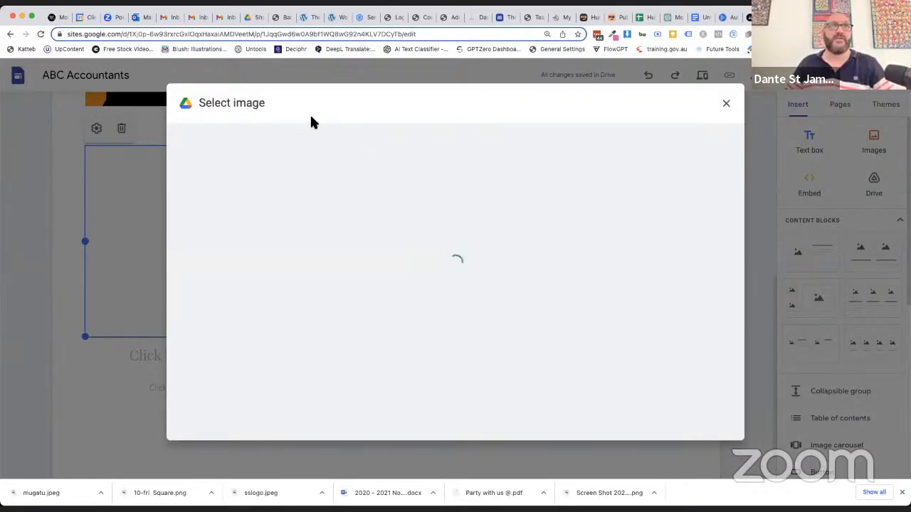
{"action": "left_click", "coordinate": [316, 135]}
{"action": "left_click", "coordinate": [338, 104]}
{"action": "type", "text": "aco"}
{"action": "key", "text": "BackSpace"}
{"action": "type", "text": "countant"}
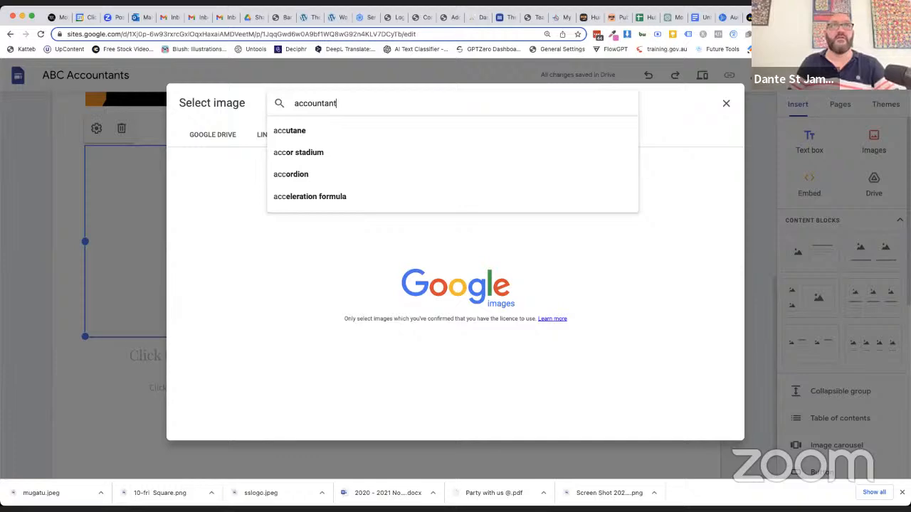
{"action": "key", "text": "Return"}
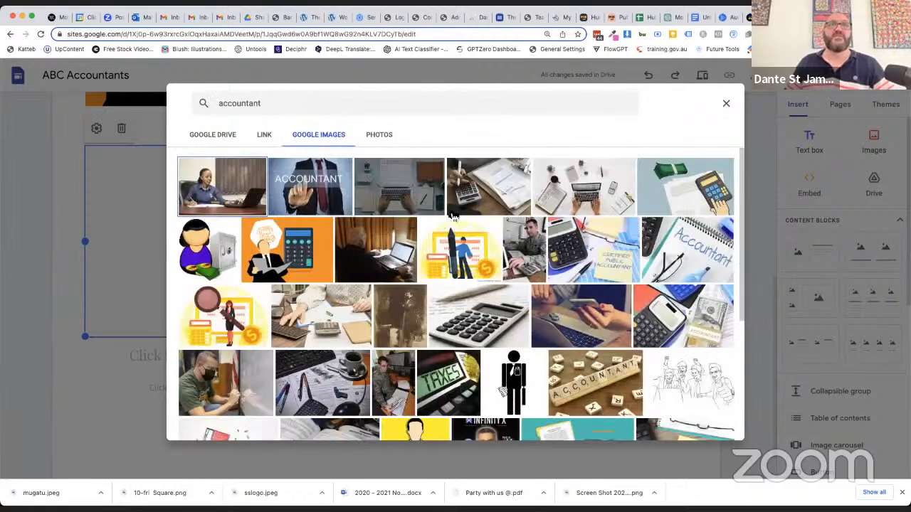
{"action": "left_click", "coordinate": [405, 208]}
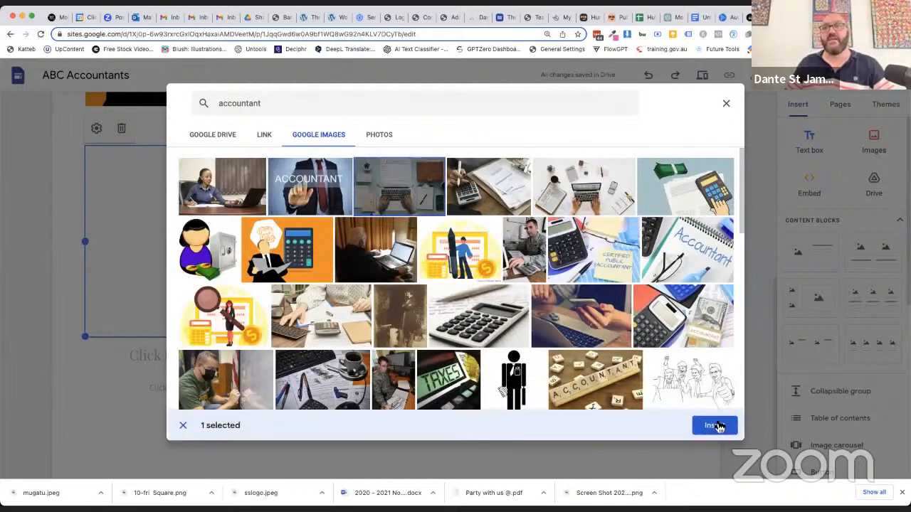
{"action": "left_click", "coordinate": [715, 428]}
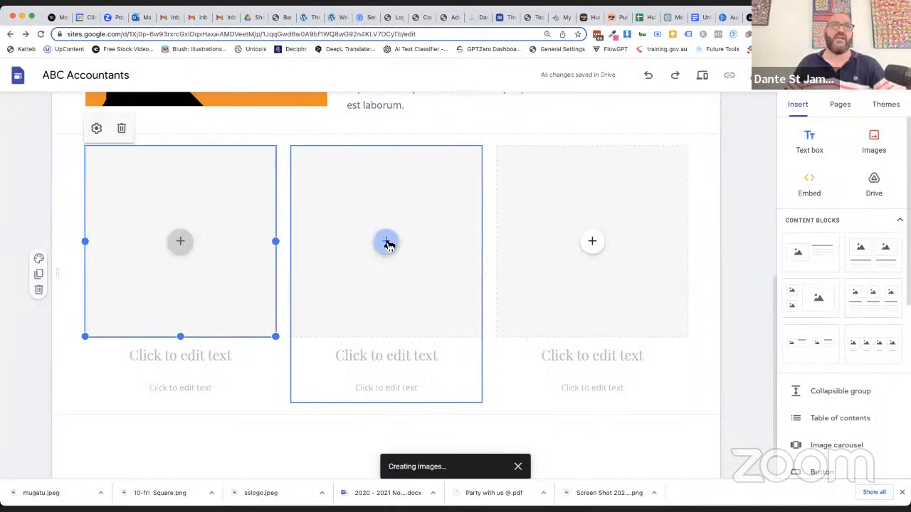
Fill the second column with the Google Images "accountant" photo of a person working at a desk with a calculator
{"action": "left_click", "coordinate": [388, 244]}
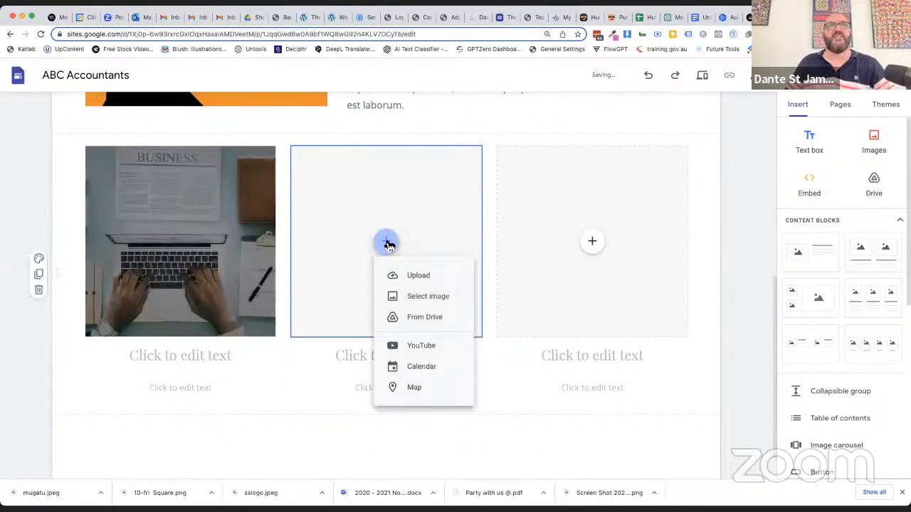
{"action": "left_click", "coordinate": [417, 296]}
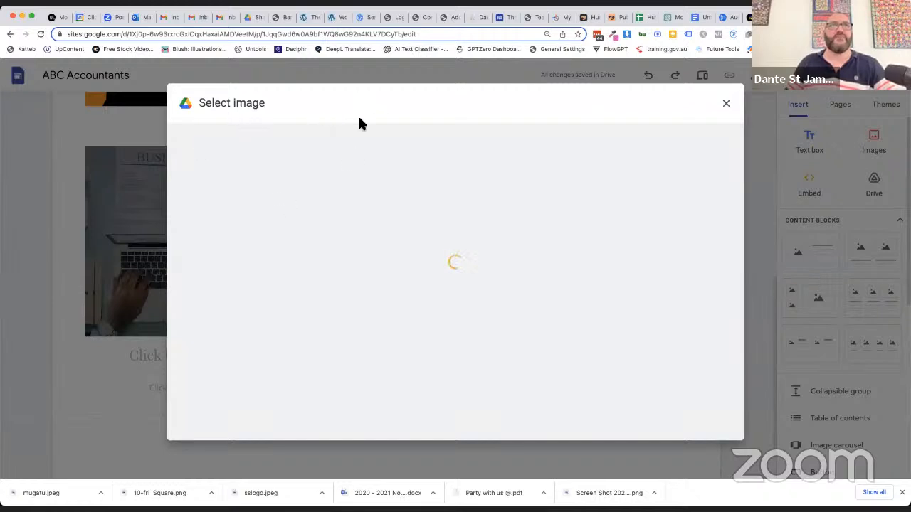
{"action": "left_click", "coordinate": [312, 137]}
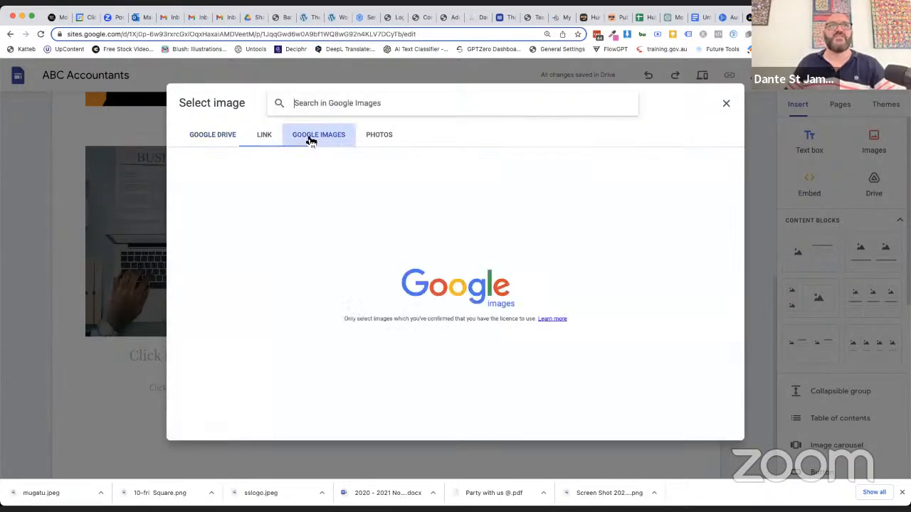
{"action": "left_click", "coordinate": [331, 107]}
{"action": "type", "text": "accountant"}
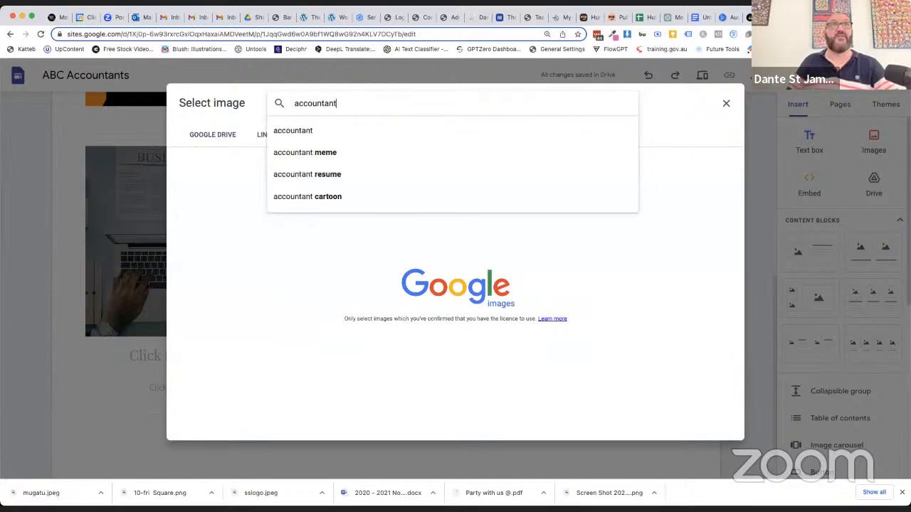
{"action": "left_click", "coordinate": [311, 132]}
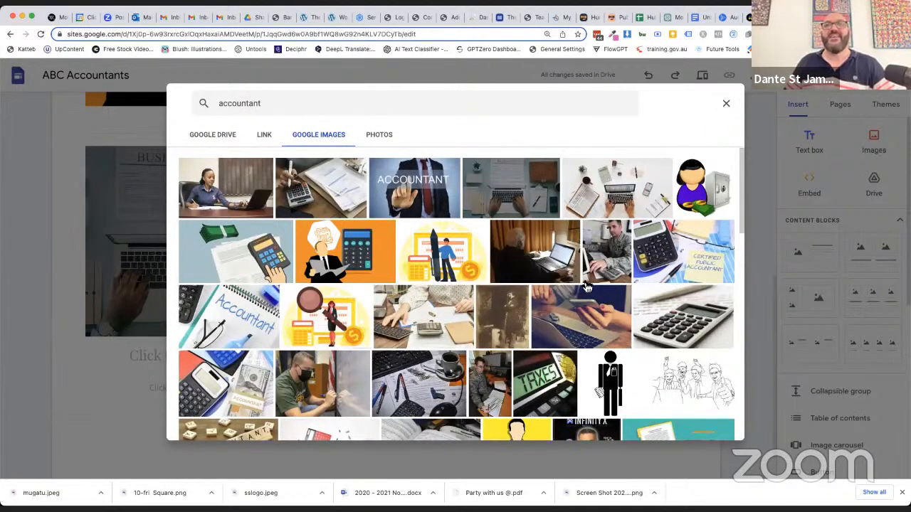
{"action": "left_click", "coordinate": [243, 256]}
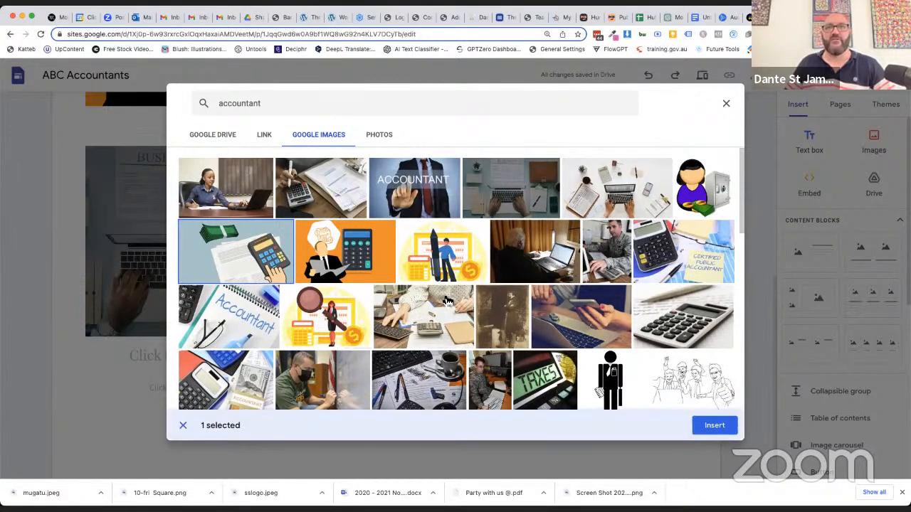
{"action": "left_click", "coordinate": [714, 425]}
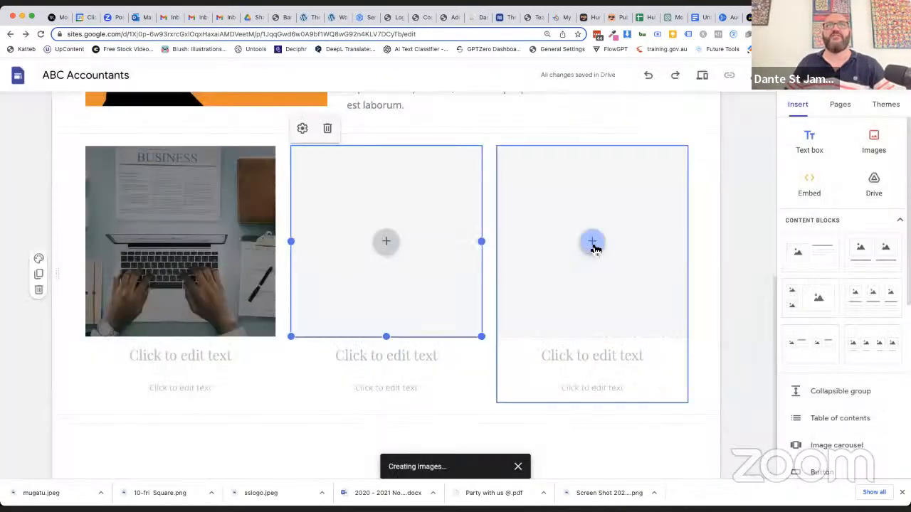
Fill the third column with the Google Images "accountant" photo of hands holding a phone over a laptop
{"action": "left_click", "coordinate": [593, 242]}
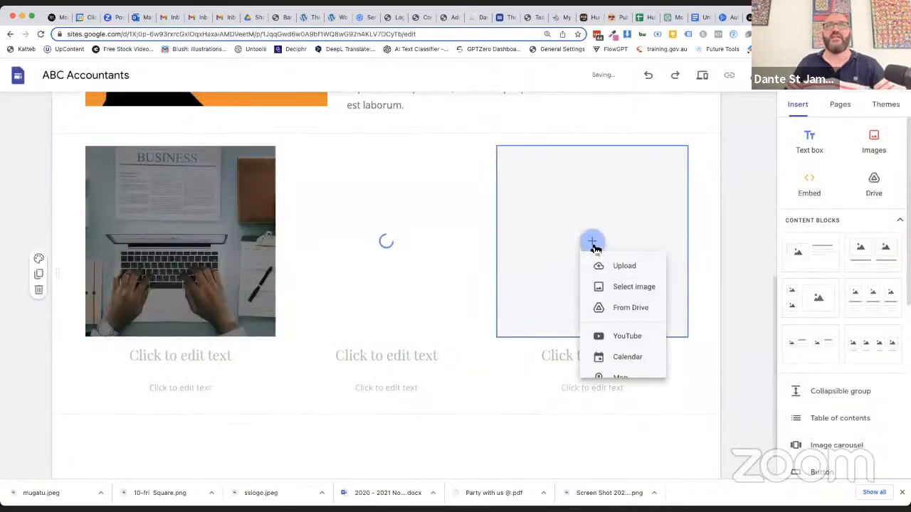
{"action": "left_click", "coordinate": [615, 297]}
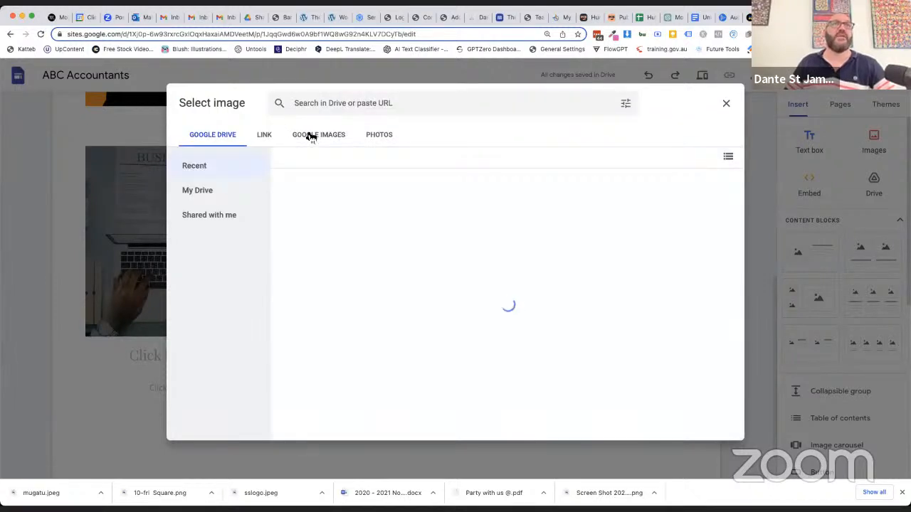
{"action": "left_click", "coordinate": [308, 135]}
{"action": "left_click", "coordinate": [315, 113]}
{"action": "type", "text": "accoun"}
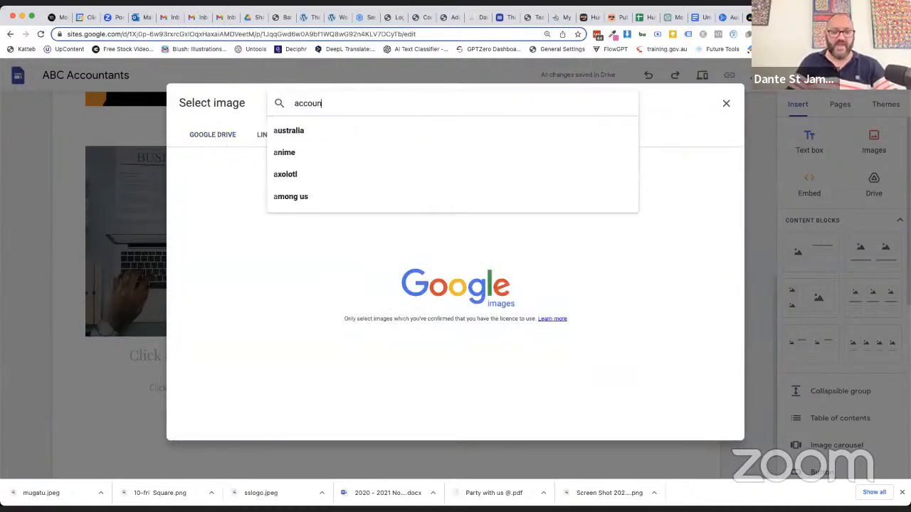
{"action": "type", "text": "tant"}
{"action": "key", "text": "Return"}
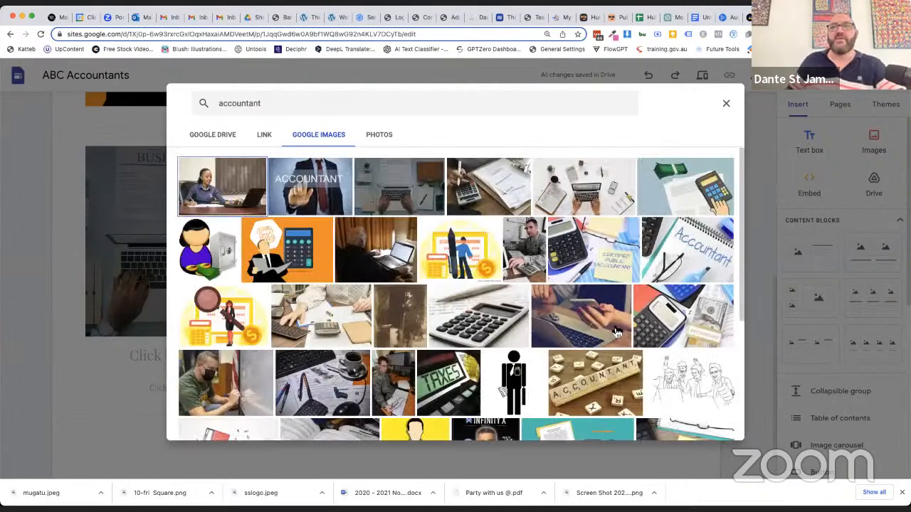
{"action": "scroll", "coordinate": [616, 332], "scroll_direction": "down", "scroll_amount": 2}
{"action": "left_click", "coordinate": [591, 256]}
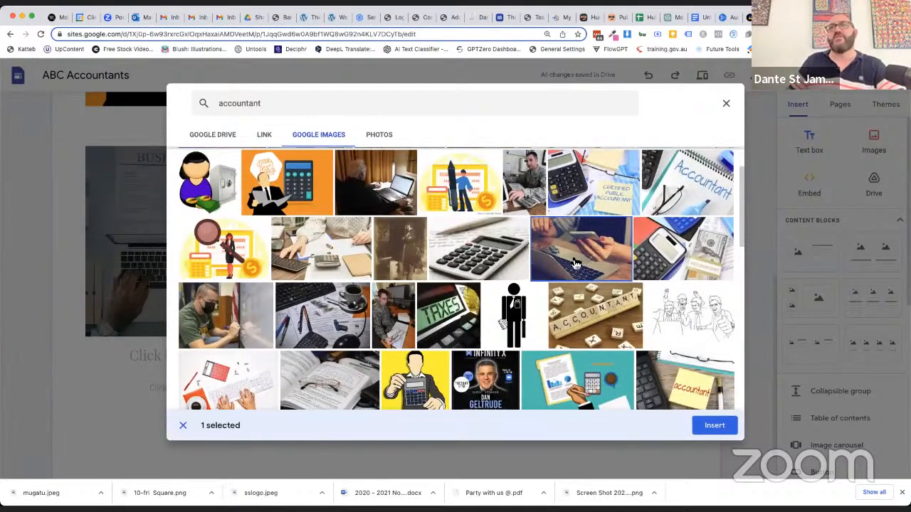
{"action": "left_click", "coordinate": [724, 426]}
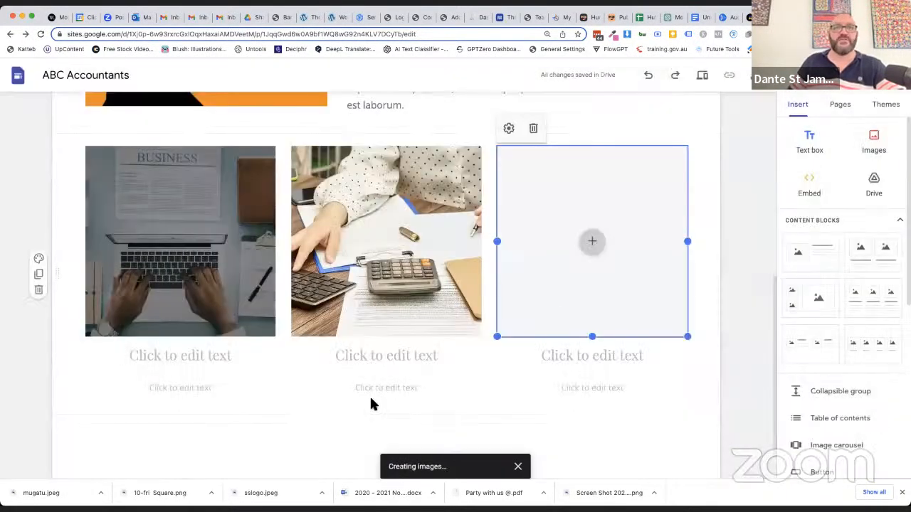
Enter "Income Tax Returns" as the heading under the first column's image
{"action": "left_click", "coordinate": [164, 354]}
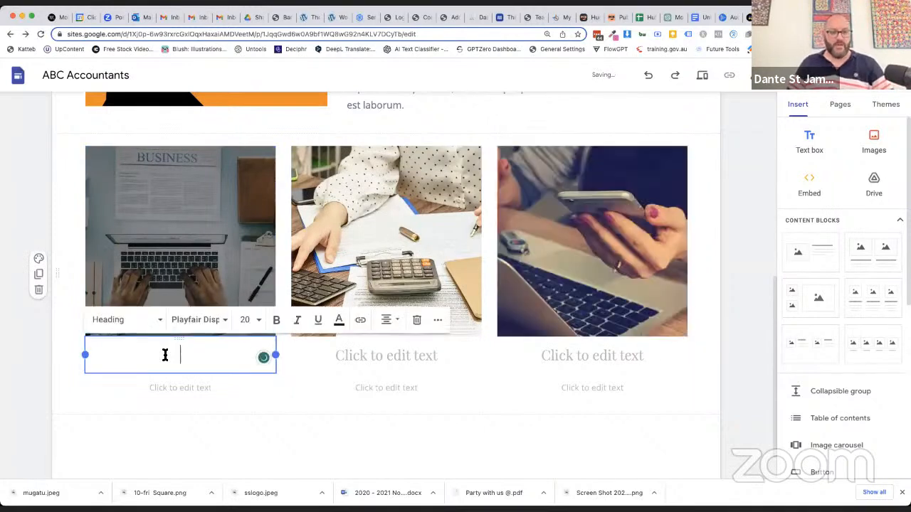
{"action": "type", "text": "Income TYa"}
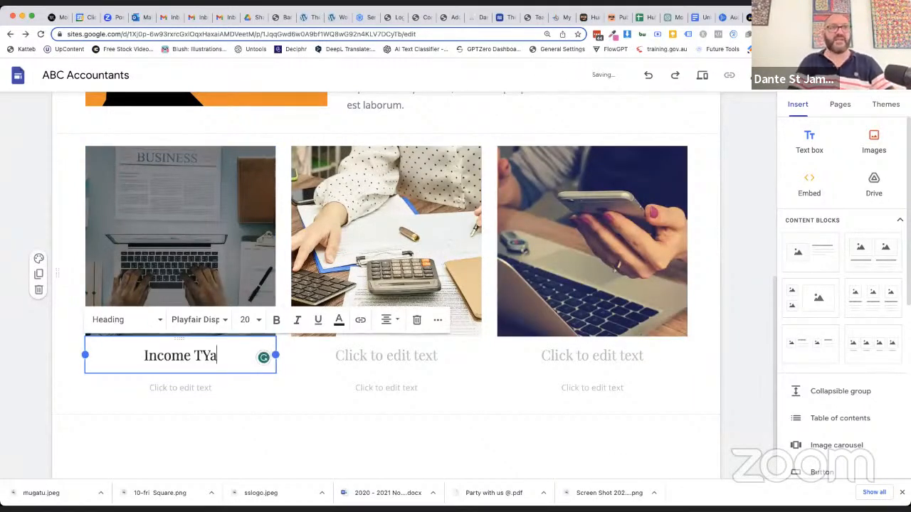
{"action": "key", "text": "BackSpace"}
{"action": "key", "text": "BackSpace"}
{"action": "type", "text": "ax Returns"}
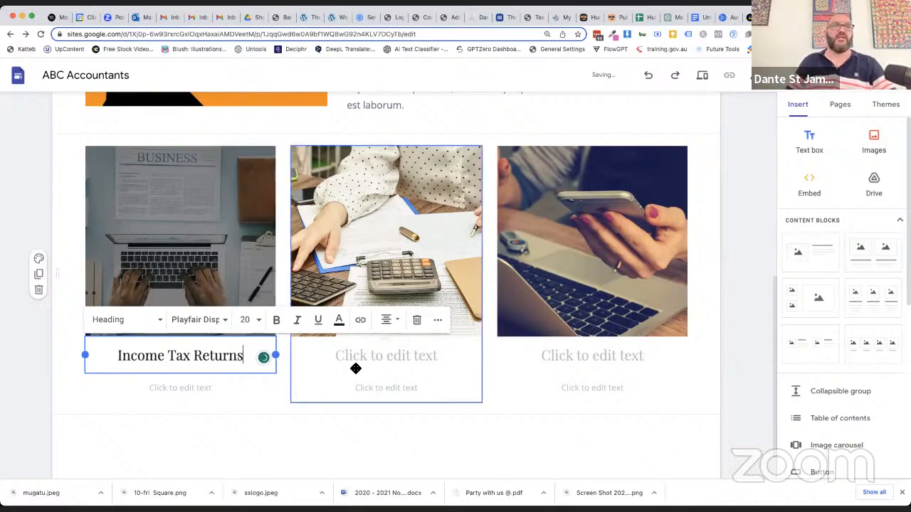
Enter "Business Advisory" as the heading under the second column's image
{"action": "left_click", "coordinate": [392, 353]}
{"action": "type", "text": "Business Advsiory"}
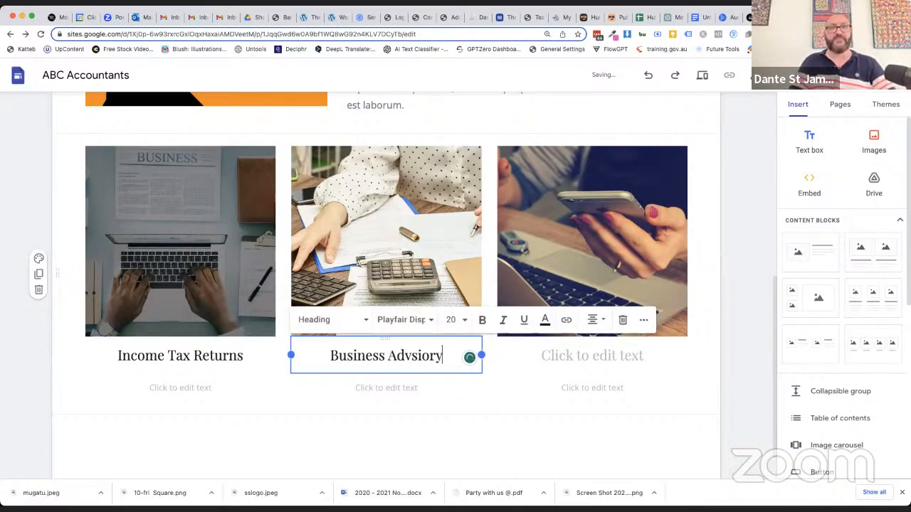
{"action": "key", "text": "BackSpace"}
{"action": "key", "text": "BackSpace"}
{"action": "key", "text": "BackSpace"}
{"action": "key", "text": "BackSpace"}
{"action": "key", "text": "BackSpace"}
{"action": "type", "text": "itory"}
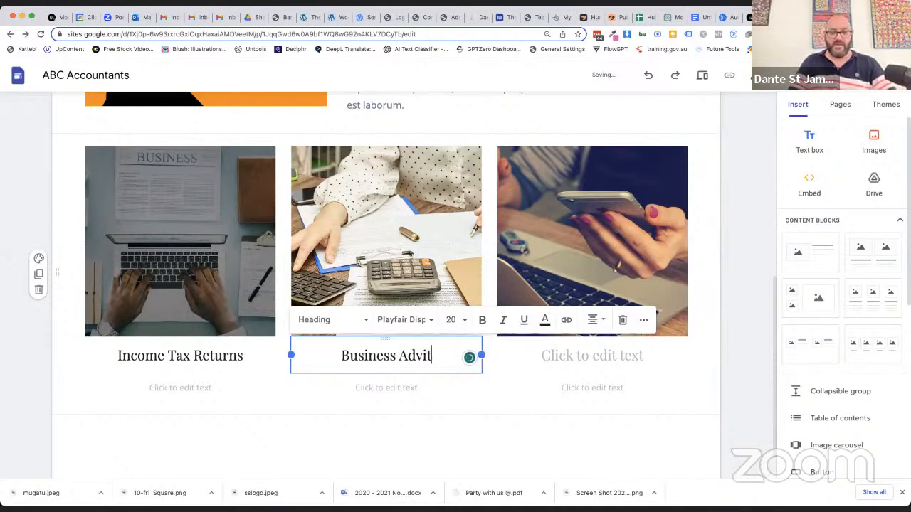
{"action": "key", "text": "BackSpace"}
{"action": "key", "text": "BackSpace"}
{"action": "key", "text": "BackSpace"}
{"action": "key", "text": "BackSpace"}
{"action": "type", "text": "sory"}
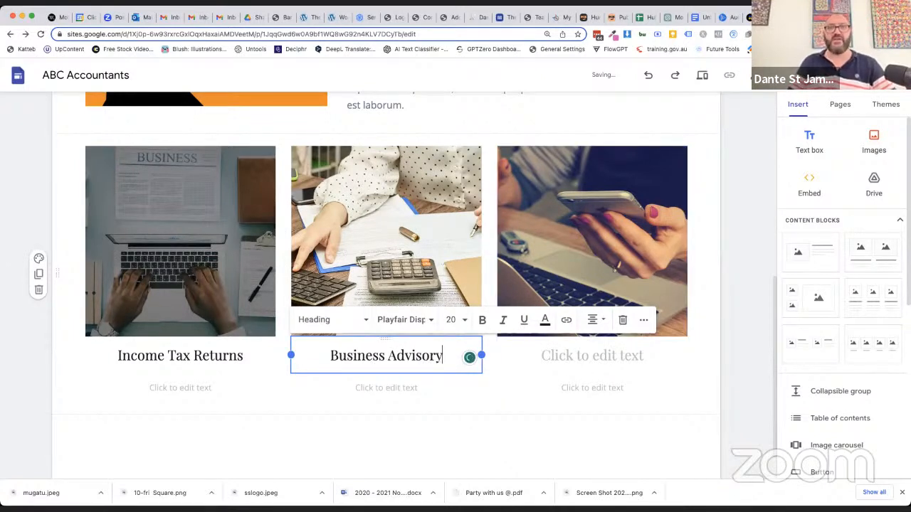
Enter "Companies & Trusts" as the heading under the third column's image
{"action": "left_click", "coordinate": [577, 357]}
{"action": "type", "text": "Companyes"}
{"action": "key", "text": "BackSpace"}
{"action": "key", "text": "BackSpace"}
{"action": "key", "text": "BackSpace"}
{"action": "type", "text": "oes"}
{"action": "key", "text": "BackSpace"}
{"action": "key", "text": "BackSpace"}
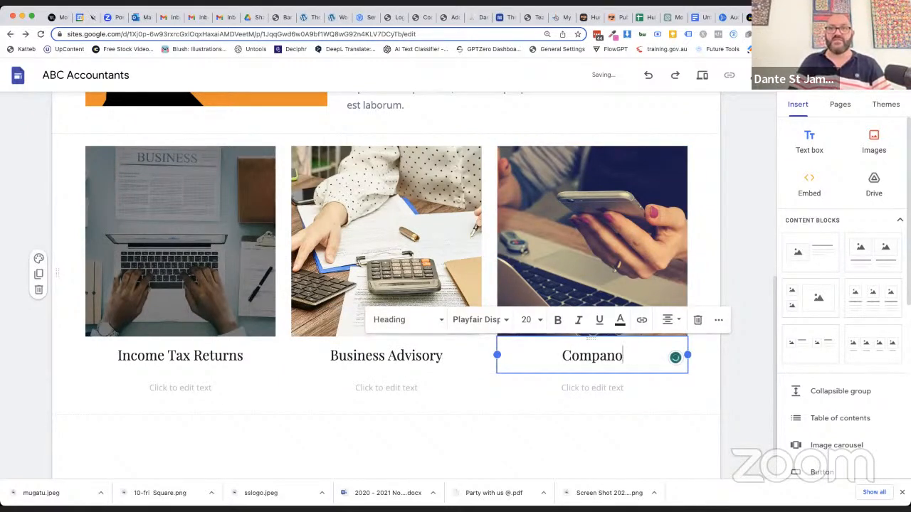
{"action": "key", "text": "BackSpace"}
{"action": "type", "text": "ies. &Trists"}
{"action": "key", "text": "BackSpace"}
{"action": "key", "text": "BackSpace"}
{"action": "key", "text": "BackSpace"}
{"action": "key", "text": "BackSpace"}
{"action": "key", "text": "BackSpace"}
{"action": "key", "text": "BackSpace"}
{"action": "key", "text": "BackSpace"}
{"action": "type", "text": "& Trusts"}
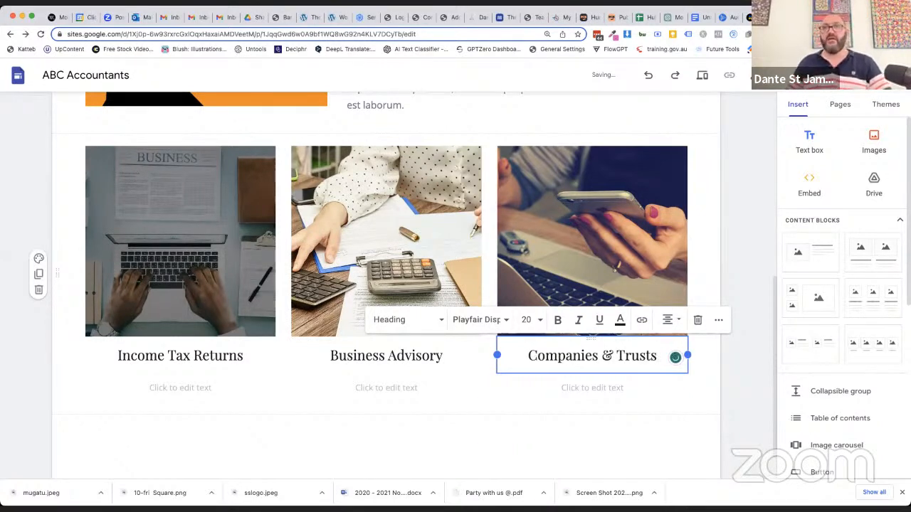
{"action": "left_click", "coordinate": [481, 437]}
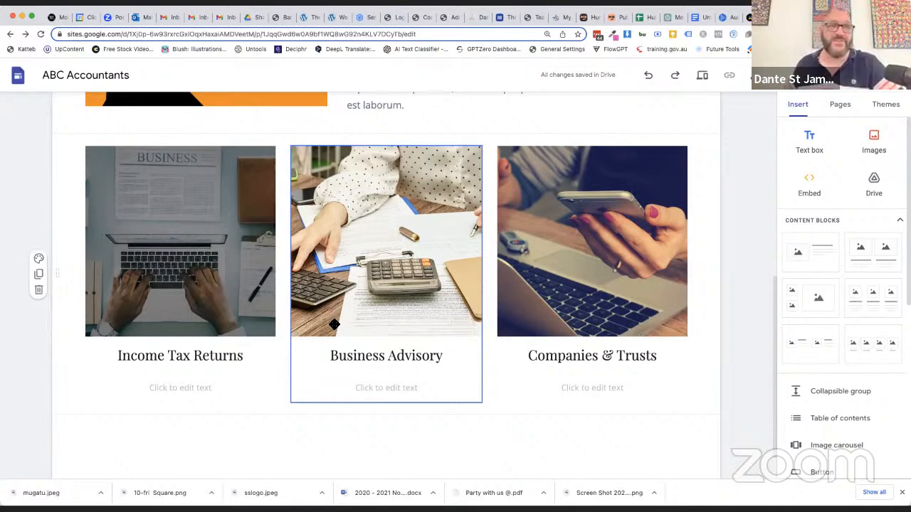
Add a new page named "Income Tax Returns" to the site
{"action": "scroll", "coordinate": [683, 224], "scroll_direction": "up", "scroll_amount": 10}
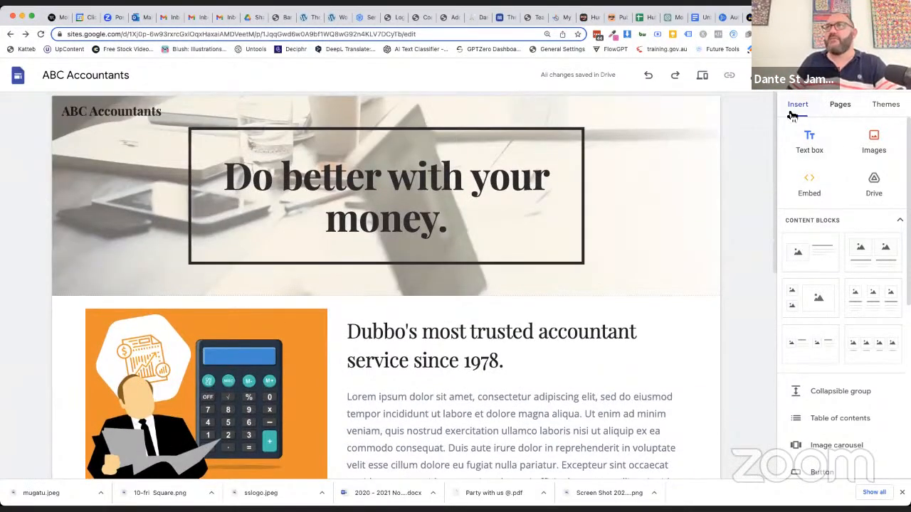
{"action": "left_click", "coordinate": [839, 107]}
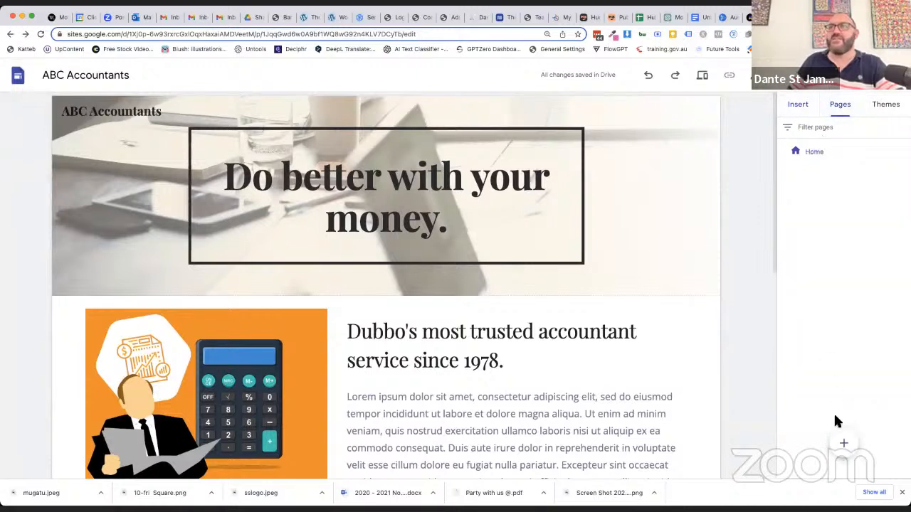
{"action": "left_click", "coordinate": [844, 444]}
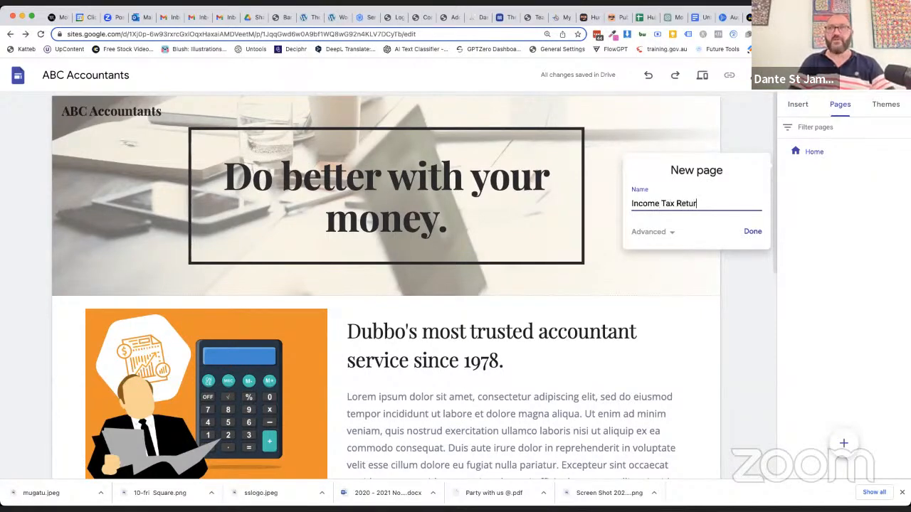
{"action": "type", "text": "Income Tax Returns"}
{"action": "key", "text": "Return"}
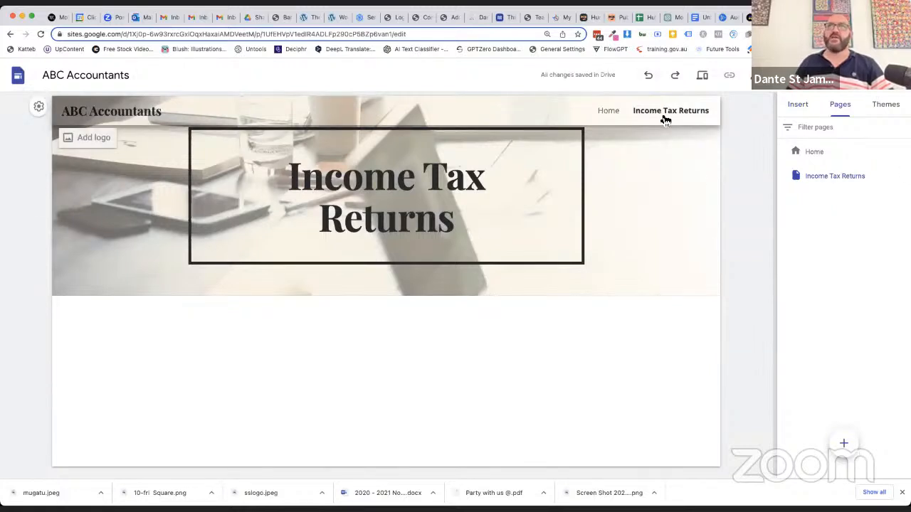
Add three new pages to the site named "Business Advisory", "Companies & Trusts" and "Contact"
{"action": "left_click", "coordinate": [844, 443]}
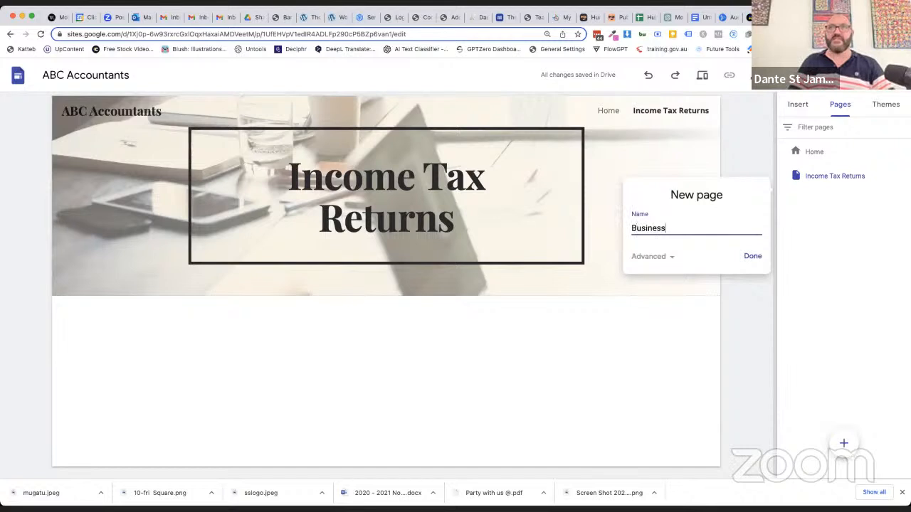
{"action": "left_click", "coordinate": [753, 258]}
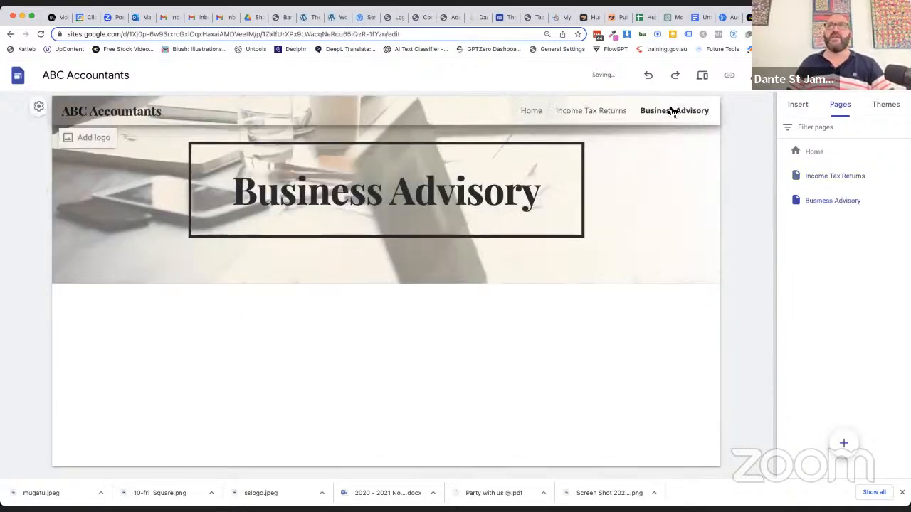
{"action": "left_click", "coordinate": [844, 442]}
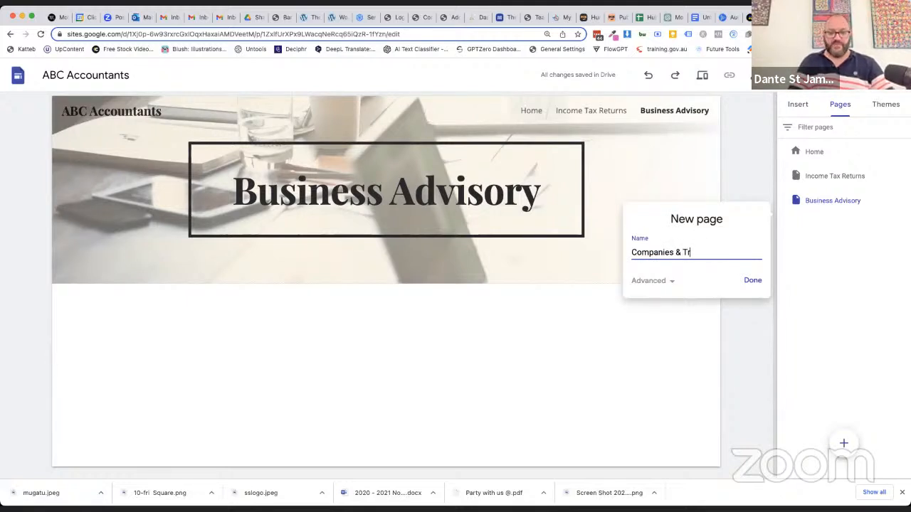
{"action": "left_click", "coordinate": [753, 281]}
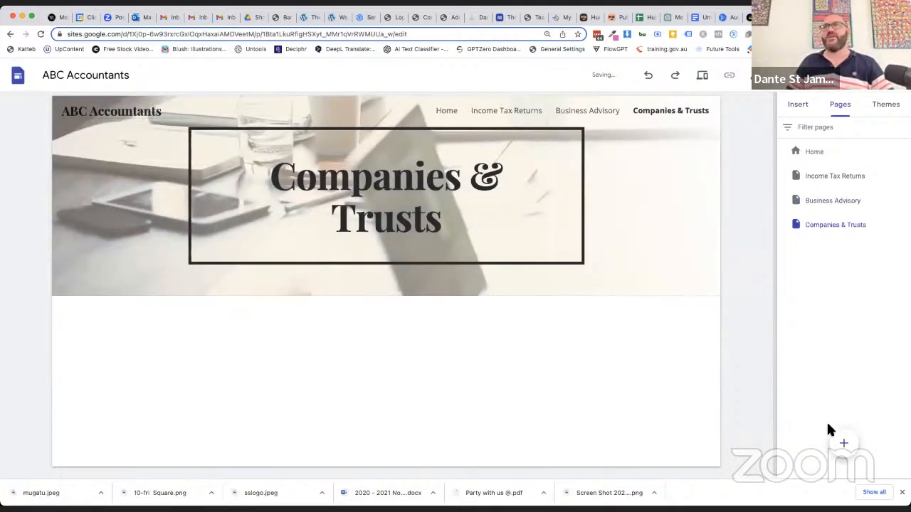
{"action": "left_click", "coordinate": [843, 444]}
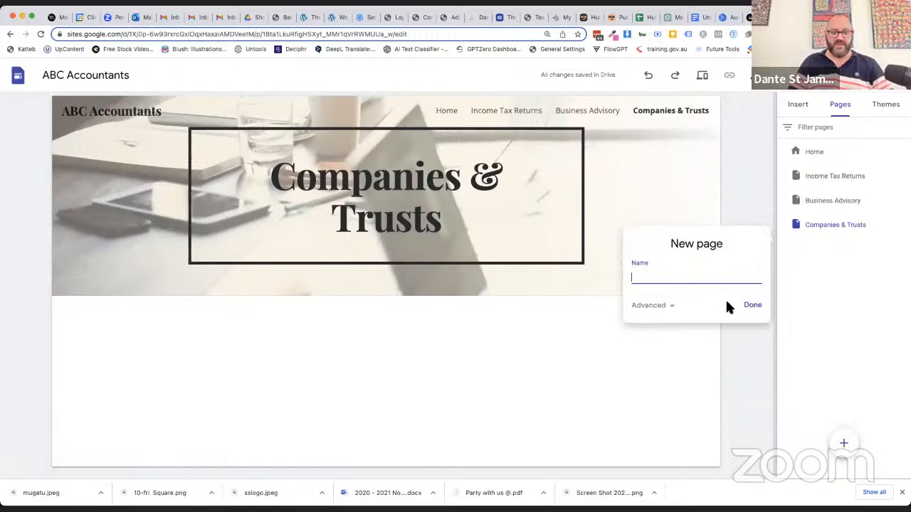
{"action": "left_click", "coordinate": [752, 306]}
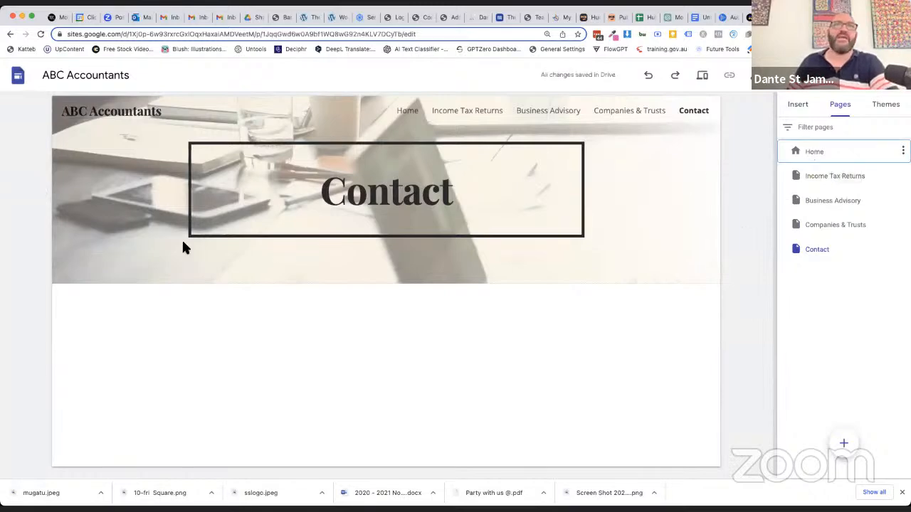
Insert a content block with one image beside a heading and text on the Income Tax Returns page
{"action": "left_click", "coordinate": [825, 181]}
{"action": "left_click", "coordinate": [820, 152]}
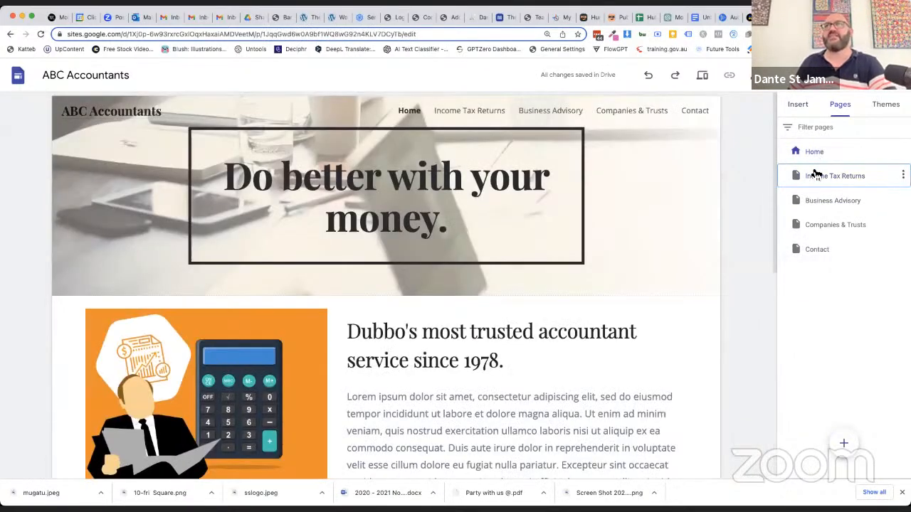
{"action": "left_click", "coordinate": [816, 175]}
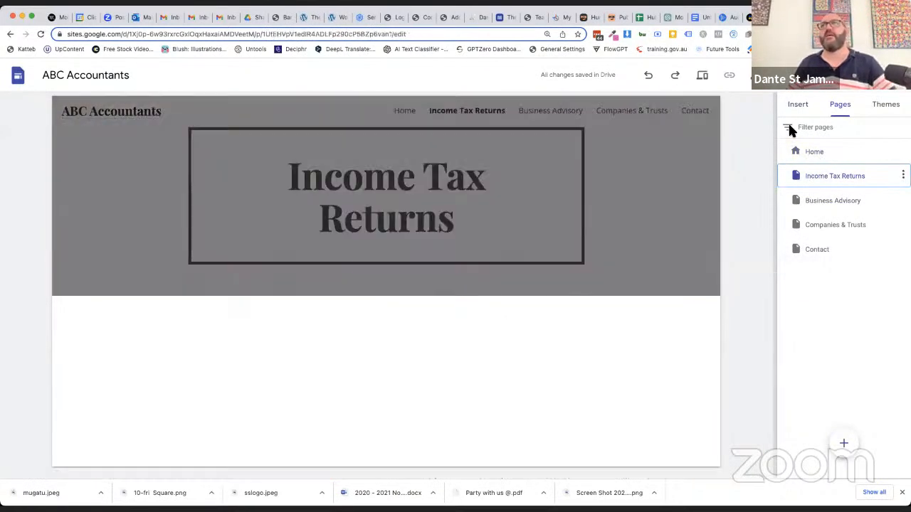
{"action": "left_click", "coordinate": [796, 108]}
{"action": "left_click", "coordinate": [820, 262]}
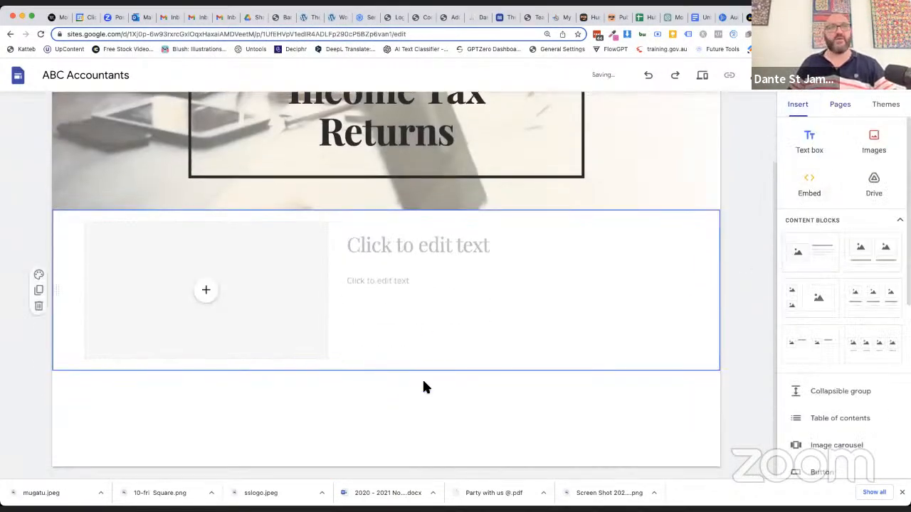
Fill the block's image placeholder with the "TAXES" calculator photo from a Google Images search for "accountant"
{"action": "left_click", "coordinate": [214, 291]}
{"action": "left_click", "coordinate": [242, 345]}
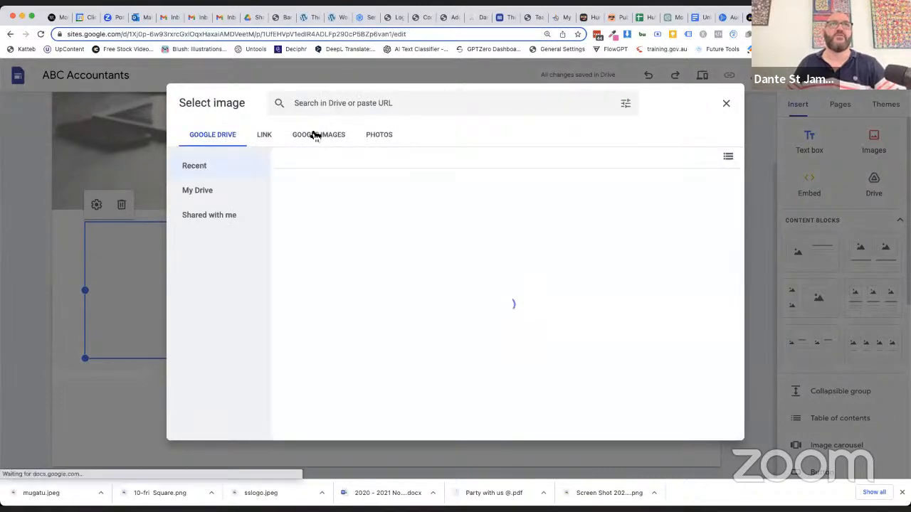
{"action": "left_click", "coordinate": [314, 134]}
{"action": "left_click", "coordinate": [313, 107]}
{"action": "type", "text": "accountant"}
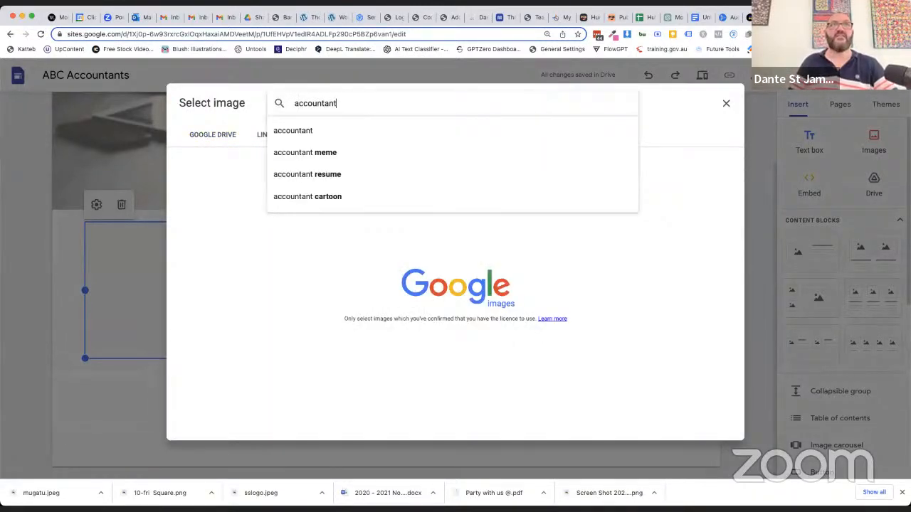
{"action": "key", "text": "Return"}
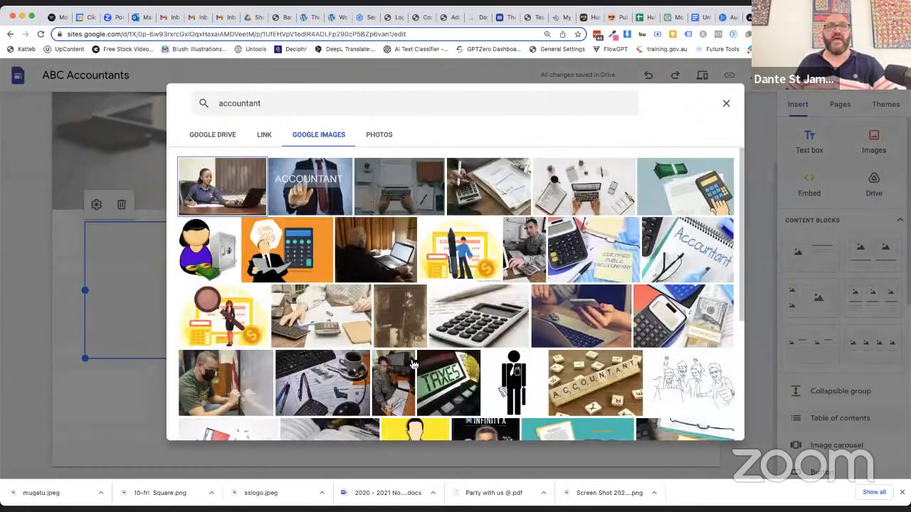
{"action": "scroll", "coordinate": [338, 400], "scroll_direction": "down", "scroll_amount": 2}
{"action": "scroll", "coordinate": [432, 296], "scroll_direction": "down", "scroll_amount": 3}
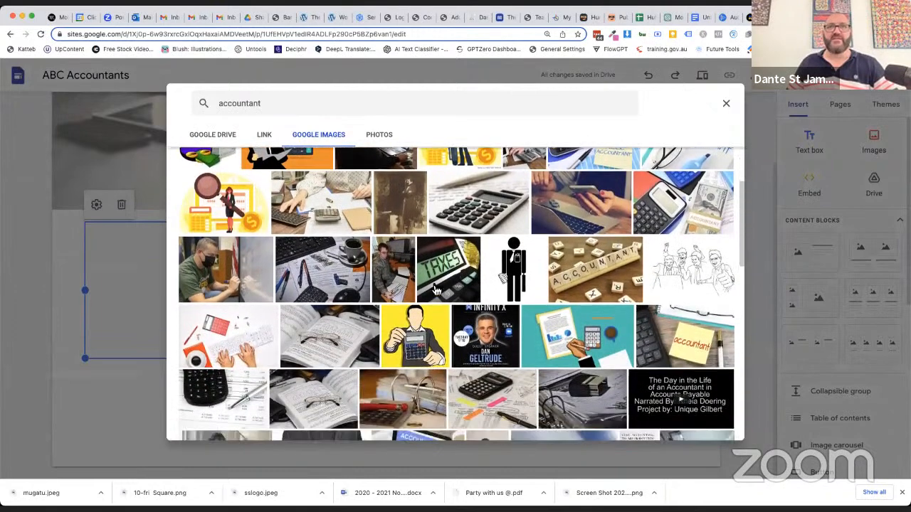
{"action": "left_click", "coordinate": [456, 280]}
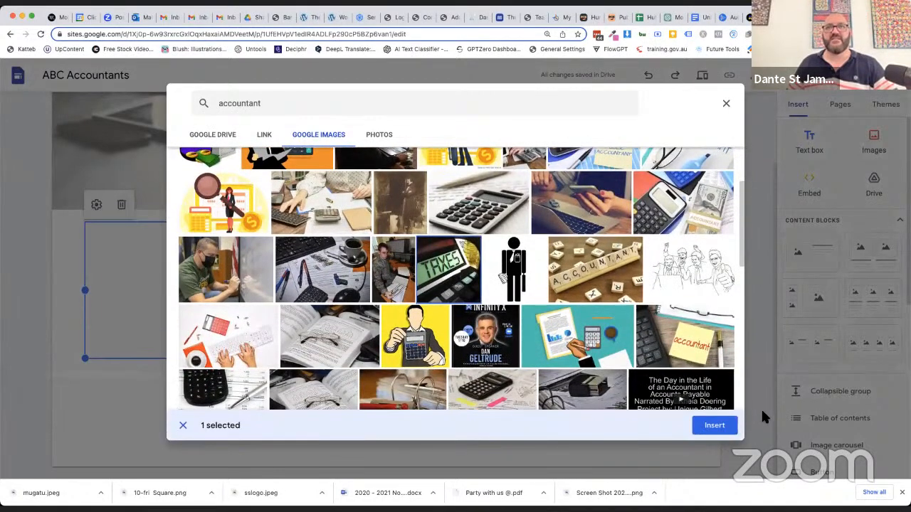
{"action": "left_click", "coordinate": [716, 425]}
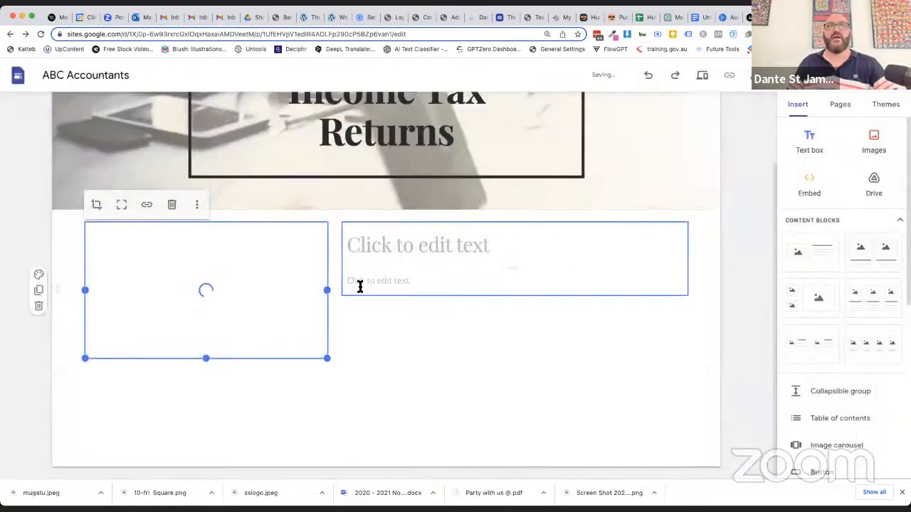
Paste the lorem ipsum paragraph as the block's body text and format it in Open Sans at size 14
{"action": "left_click", "coordinate": [360, 285]}
{"action": "type", "text": "Lorem ipsum dolor sit amet, consectetur adipiscing elit, sed do eiusmod tempor incididunt ut labore et dolore magna aliqua. Ut enim ad minim veniam, quis nostrud exercitation ullamco laboris nisi ut aliquip ex ea commodo consequat. Duis aute irure dolor in reprehenderit in voluptate velit esse cillum dolore eu fugiat nulla pariatur. Excepteur sint occaecat cupidatat non proident, sunt in culpa qui officia deserunt mollit anim id est laborum."}
{"action": "left_click_drag", "start_coordinate": [476, 431], "coordinate": [335, 220]}
{"action": "left_click", "coordinate": [439, 204]}
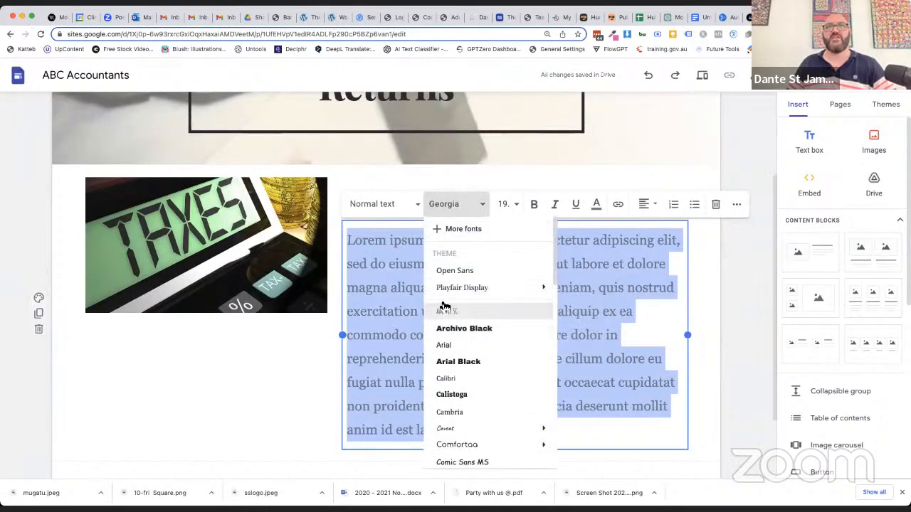
{"action": "left_click", "coordinate": [448, 271]}
{"action": "left_click", "coordinate": [510, 204]}
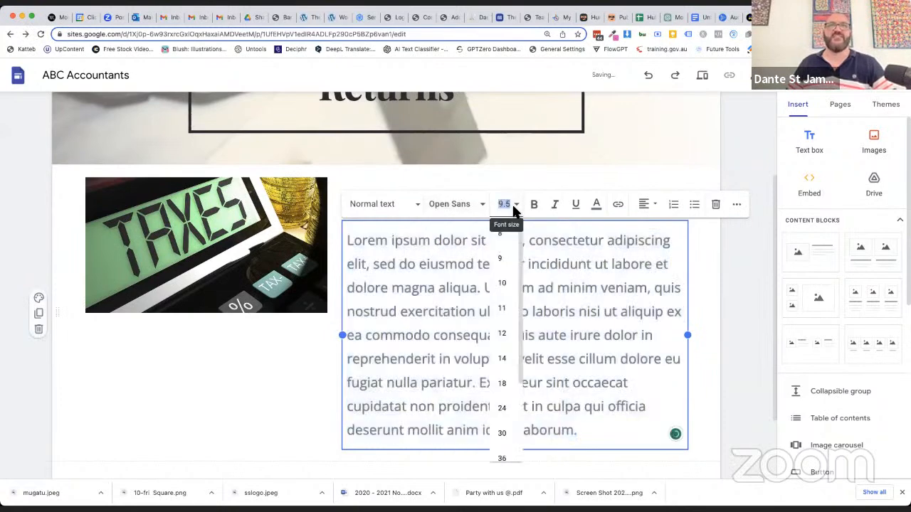
{"action": "left_click", "coordinate": [506, 358]}
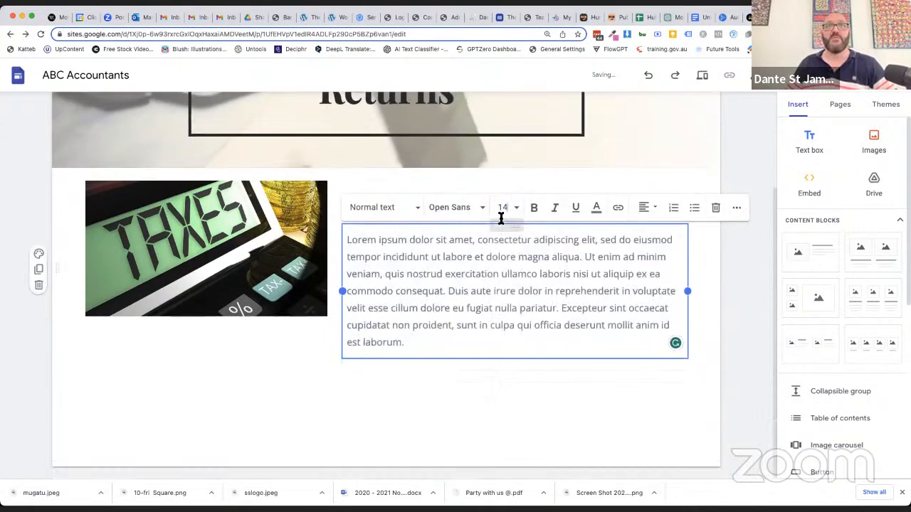
{"action": "left_click", "coordinate": [388, 466]}
Enter "Experts in Household Income Tax" as the heading beside the calculator image
{"action": "left_click", "coordinate": [384, 203]}
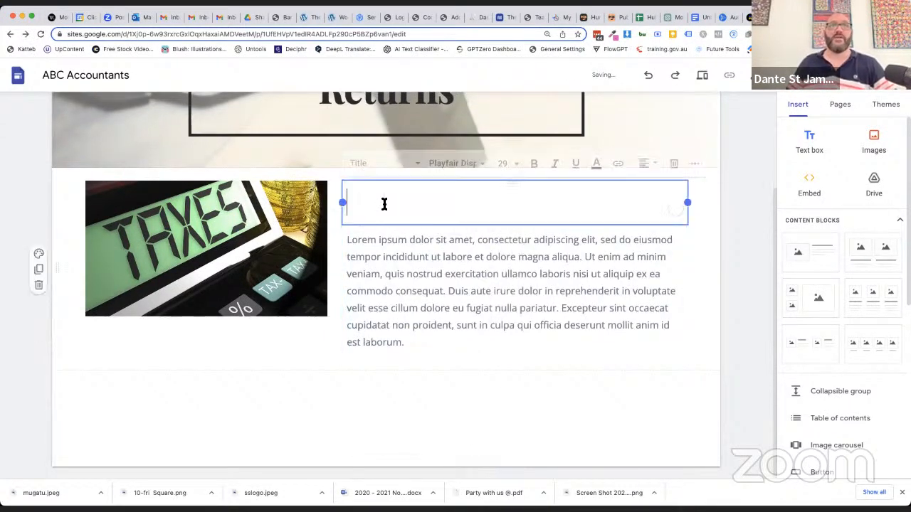
{"action": "type", "text": "Experts "}
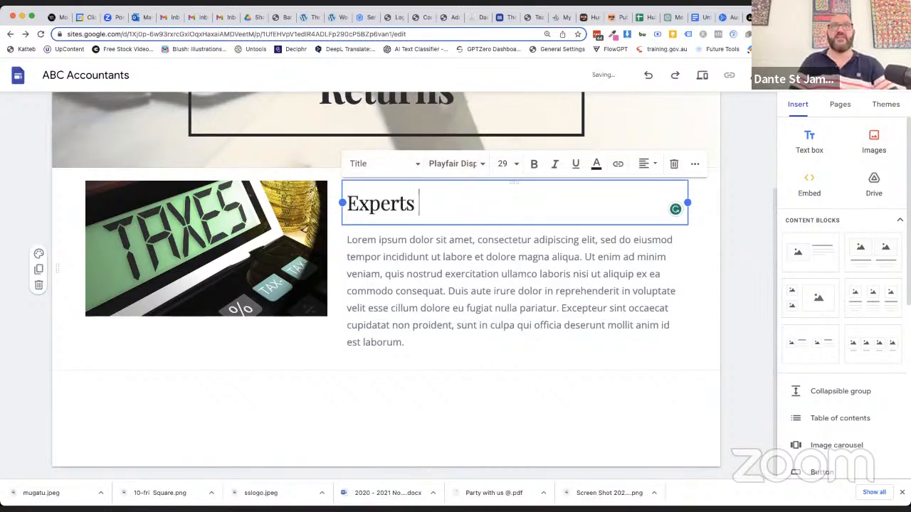
{"action": "type", "text": "in Household Income Tax"}
{"action": "left_click", "coordinate": [496, 412]}
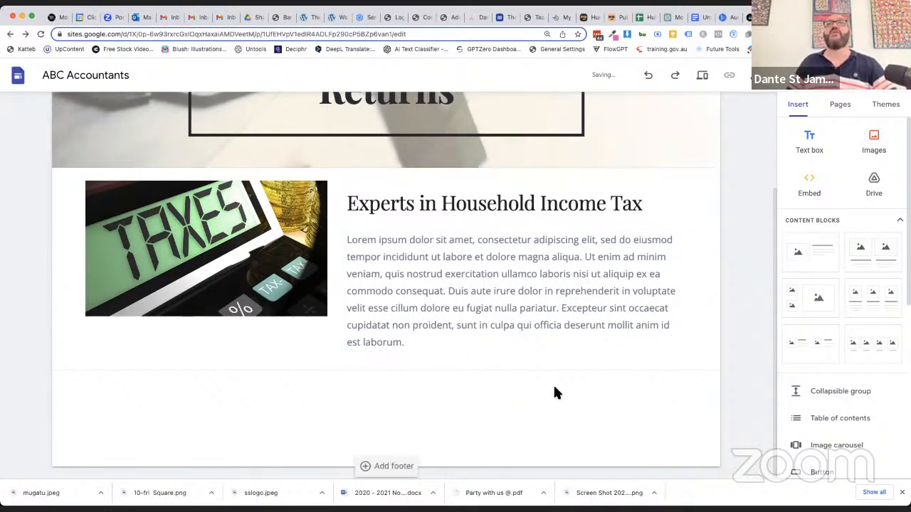
Copy the lorem ipsum paragraph into a new text box below the block, pasting it twice as separate paragraphs
{"action": "left_click", "coordinate": [370, 353]}
{"action": "left_click_drag", "start_coordinate": [421, 342], "coordinate": [347, 240]}
{"action": "key", "text": "super+c"}
{"action": "left_click", "coordinate": [810, 146]}
{"action": "key", "text": "super+v"}
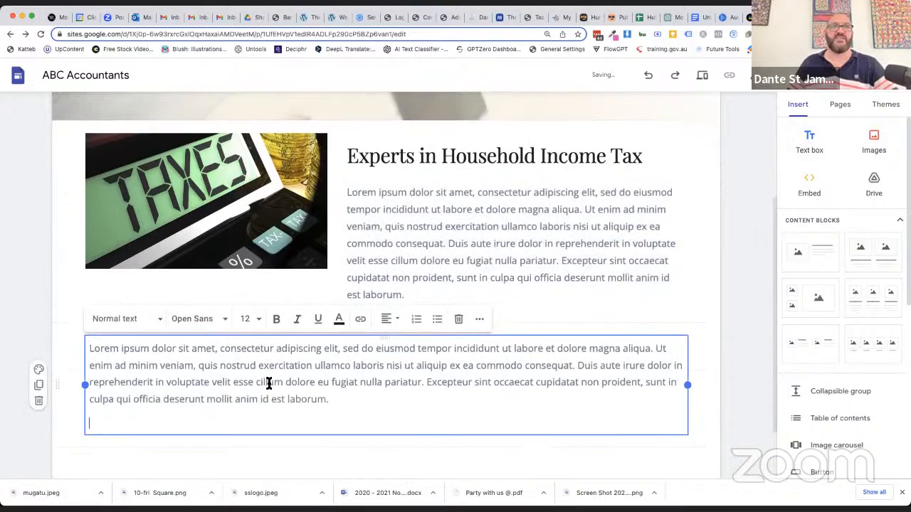
{"action": "key", "text": "BackSpace"}
{"action": "key", "text": "Return"}
{"action": "key", "text": "Return"}
{"action": "key", "text": "BackSpace"}
{"action": "key", "text": "super+v"}
{"action": "scroll", "coordinate": [575, 405], "scroll_direction": "down", "scroll_amount": 2}
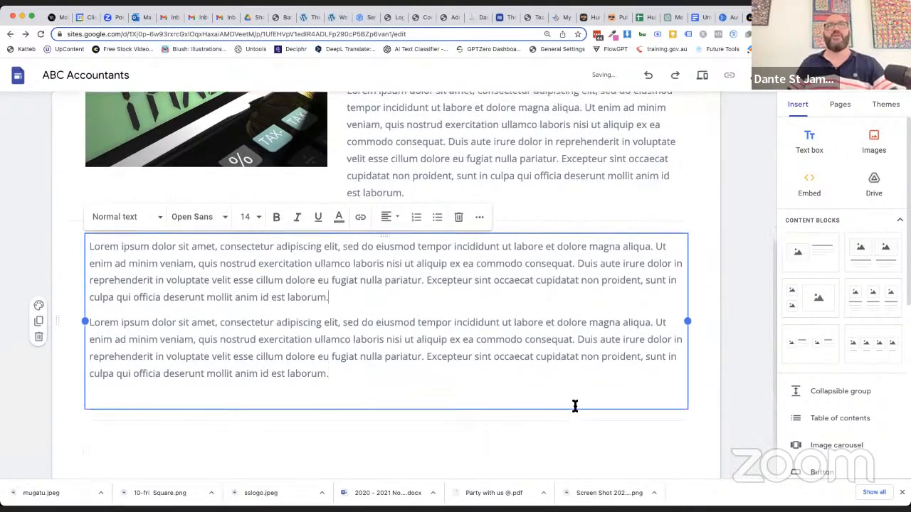
Copy the section with the calculator image and heading from Income Tax Returns and paste it onto the Business Advisory page
{"action": "scroll", "coordinate": [541, 325], "scroll_direction": "up", "scroll_amount": 5}
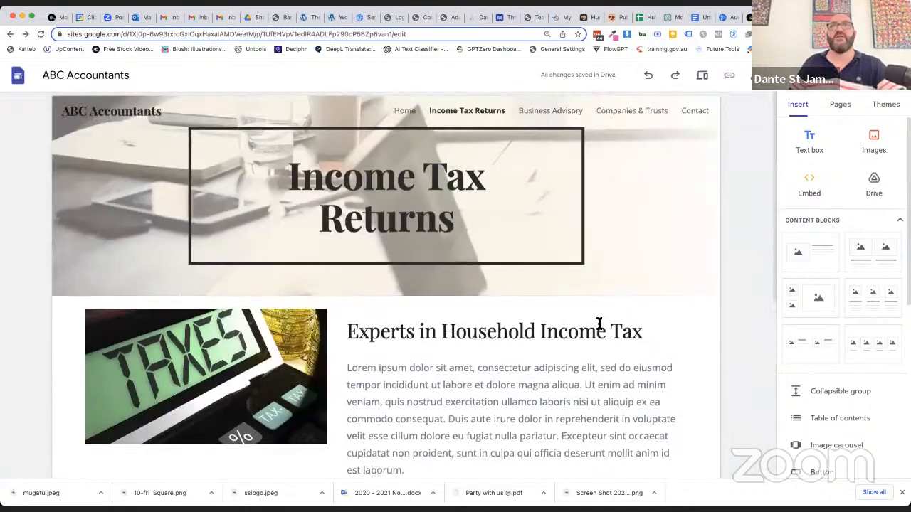
{"action": "scroll", "coordinate": [452, 305], "scroll_direction": "down", "scroll_amount": 2}
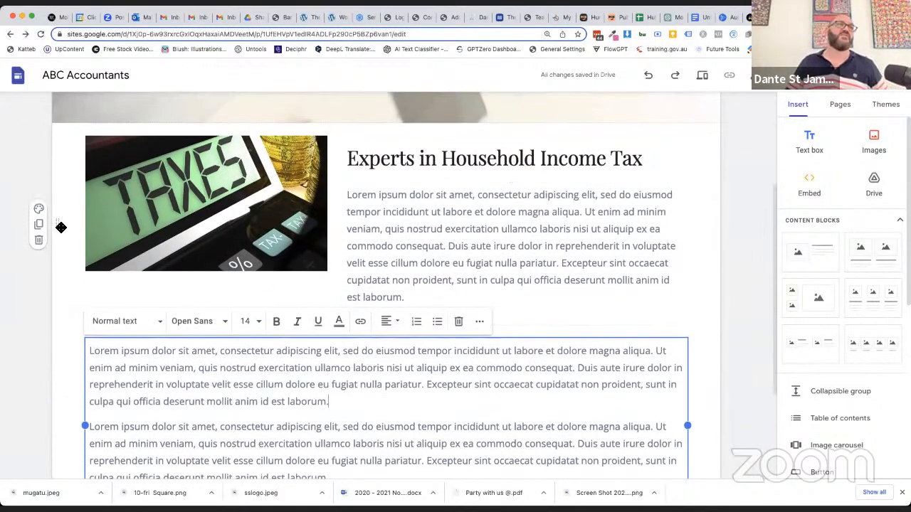
{"action": "left_click", "coordinate": [64, 228]}
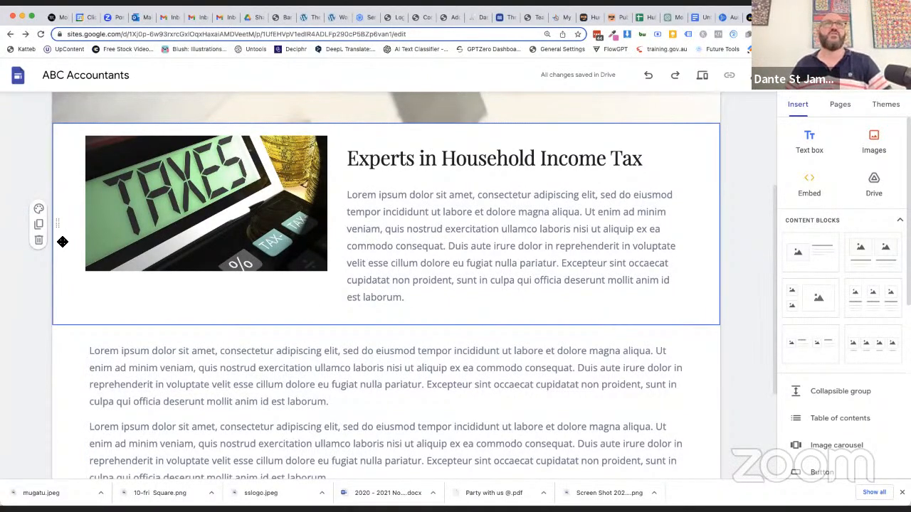
{"action": "scroll", "coordinate": [706, 176], "scroll_direction": "up", "scroll_amount": 3}
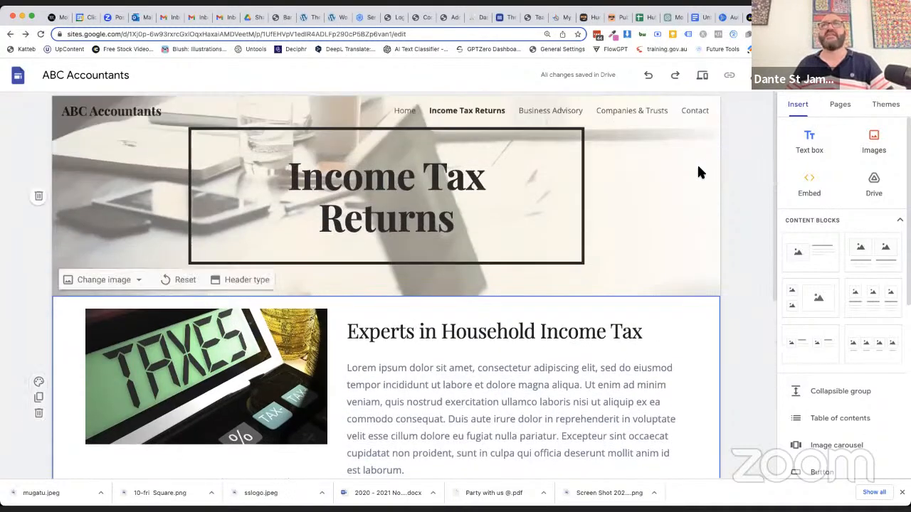
{"action": "left_click", "coordinate": [547, 111]}
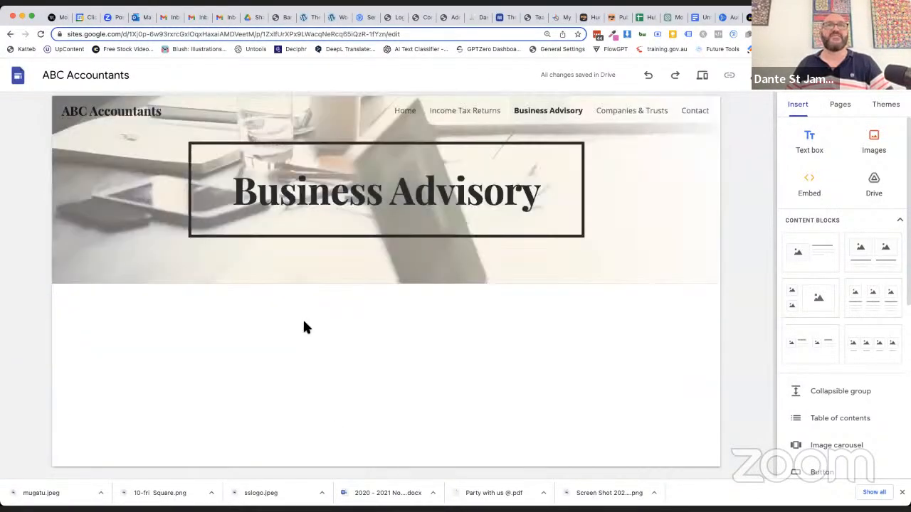
{"action": "scroll", "coordinate": [302, 320], "scroll_direction": "down", "scroll_amount": 2}
{"action": "left_click", "coordinate": [303, 322]}
Search Google Images for "business" to find a replacement for the calculator image on the Business Advisory page
{"action": "left_click", "coordinate": [96, 161]}
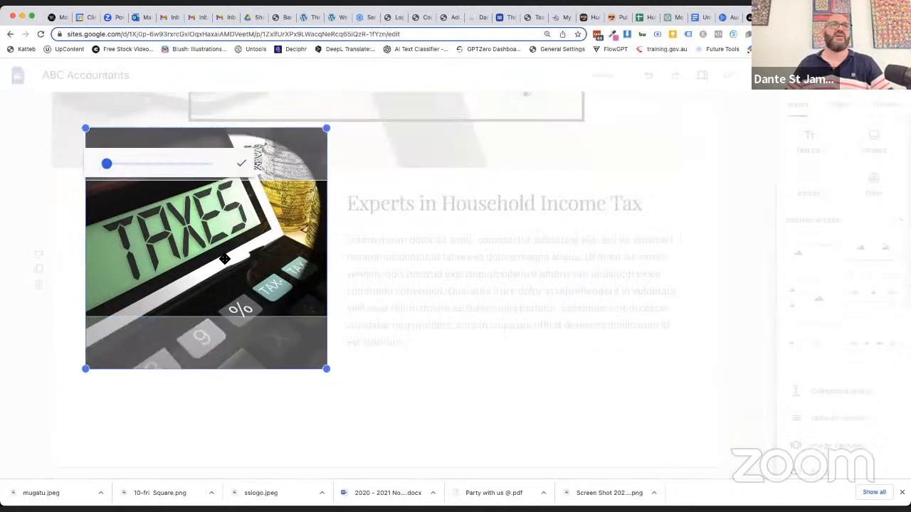
{"action": "left_click", "coordinate": [241, 163]}
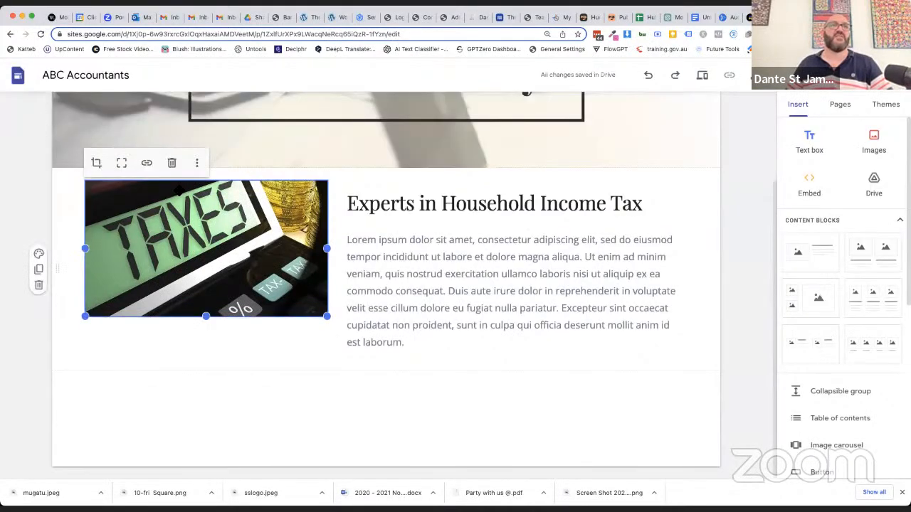
{"action": "left_click", "coordinate": [200, 163]}
{"action": "mouse_move", "coordinate": [198, 194]}
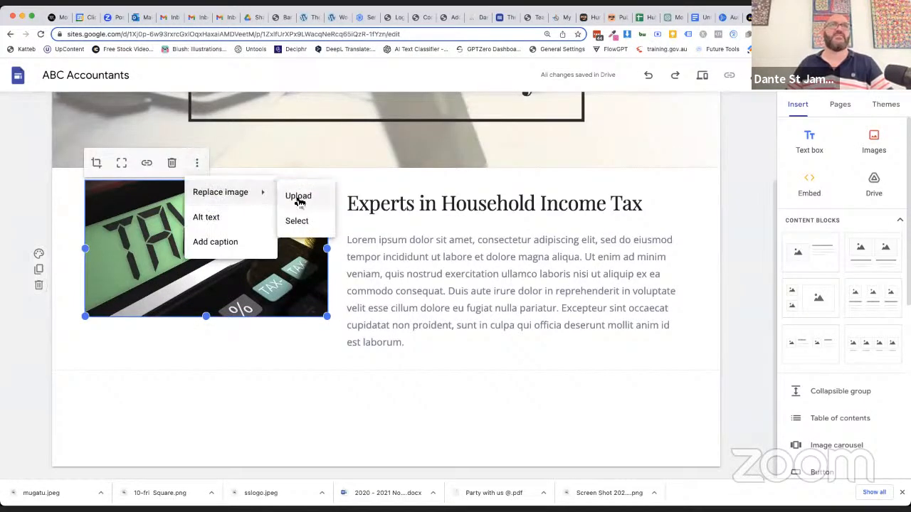
{"action": "left_click", "coordinate": [296, 222]}
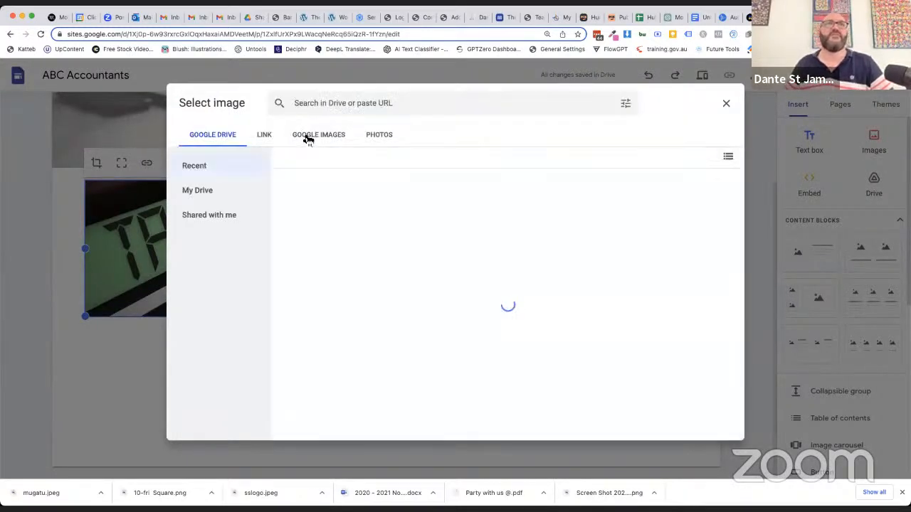
{"action": "left_click", "coordinate": [307, 136]}
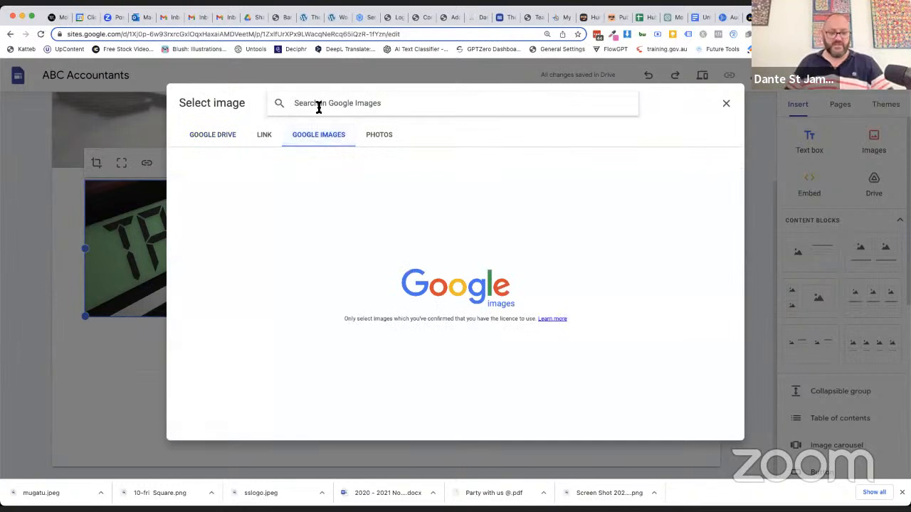
{"action": "type", "text": "smal"}
{"action": "key", "text": "BackSpace"}
{"action": "key", "text": "BackSpace"}
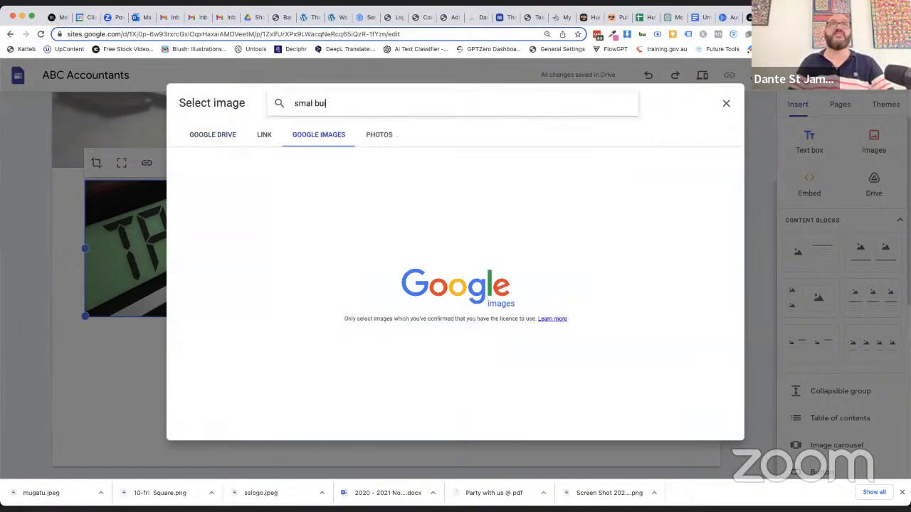
{"action": "key", "text": "BackSpace"}
{"action": "key", "text": "BackSpace"}
{"action": "key", "text": "BackSpace"}
{"action": "key", "text": "BackSpace"}
{"action": "type", "text": "business"}
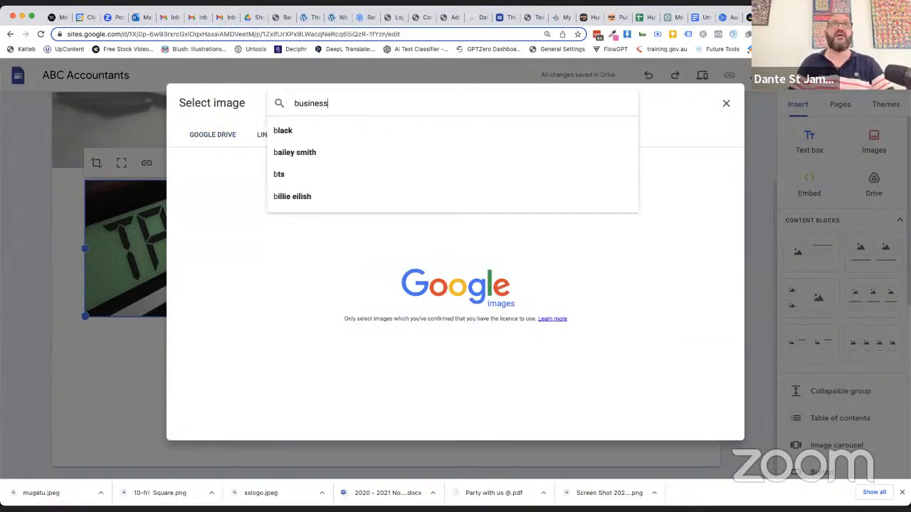
{"action": "key", "text": "Return"}
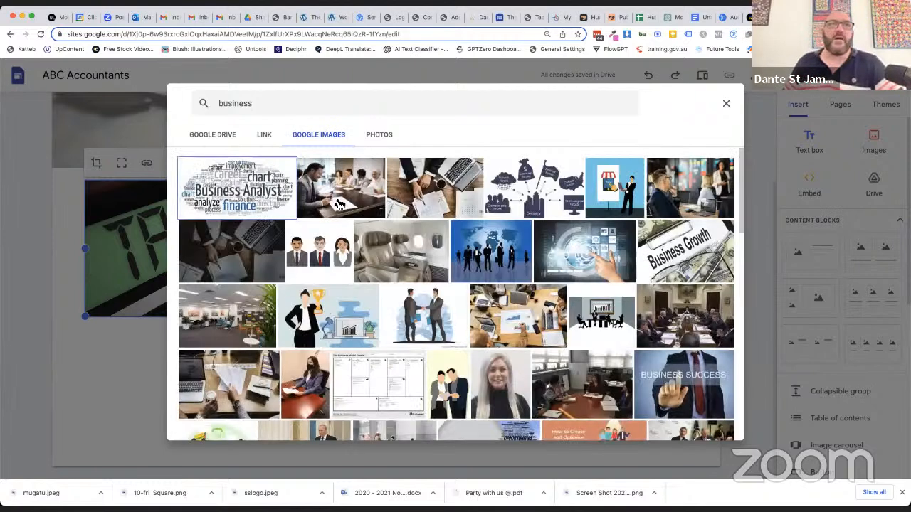
Replace the calculator image with the photo of a man in a suit facing two women beside a laptop
{"action": "left_click", "coordinate": [670, 203]}
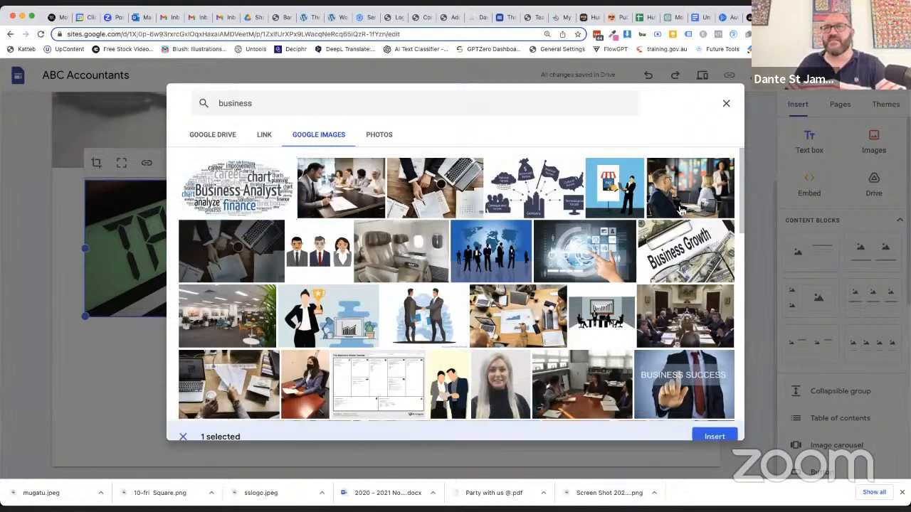
{"action": "left_click", "coordinate": [679, 381]}
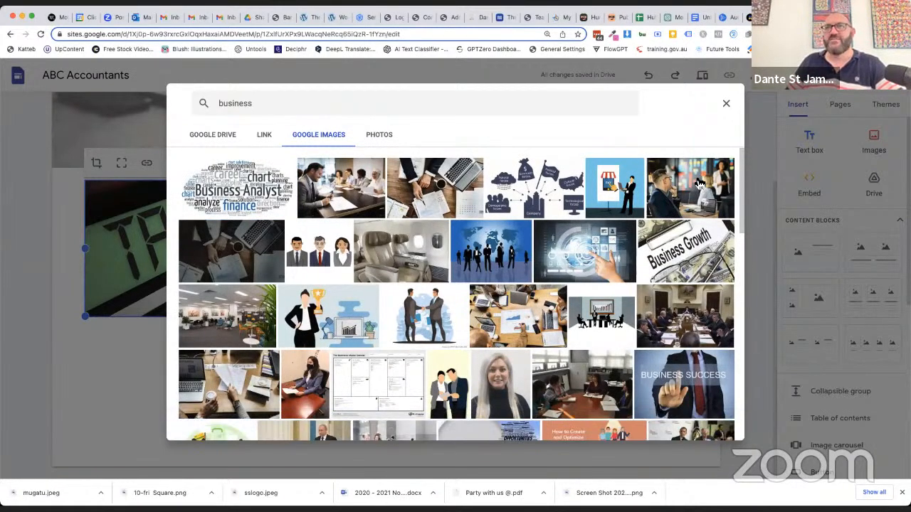
{"action": "left_click", "coordinate": [680, 381]}
{"action": "left_click", "coordinate": [714, 426]}
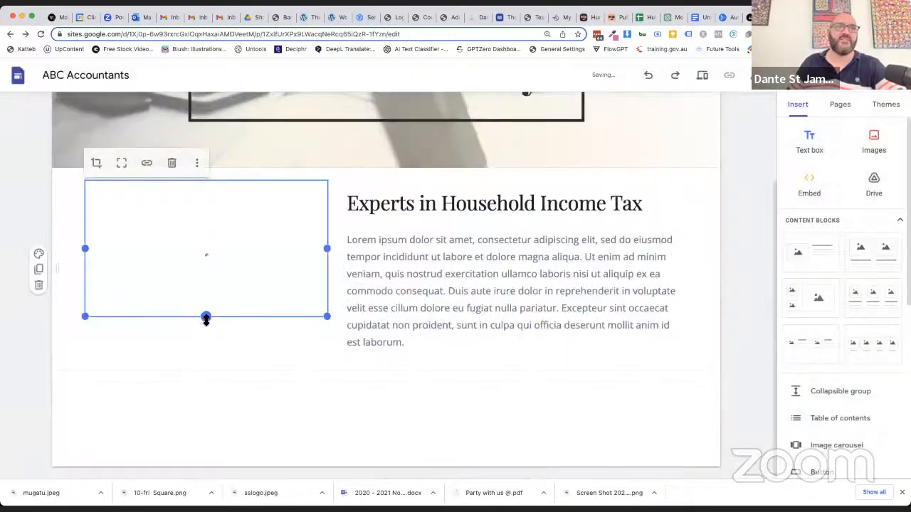
Change the heading beside the image to "Experts in Business Advisory"
{"action": "left_click_drag", "start_coordinate": [440, 204], "coordinate": [645, 199]}
{"action": "type", "text": "Busines"}
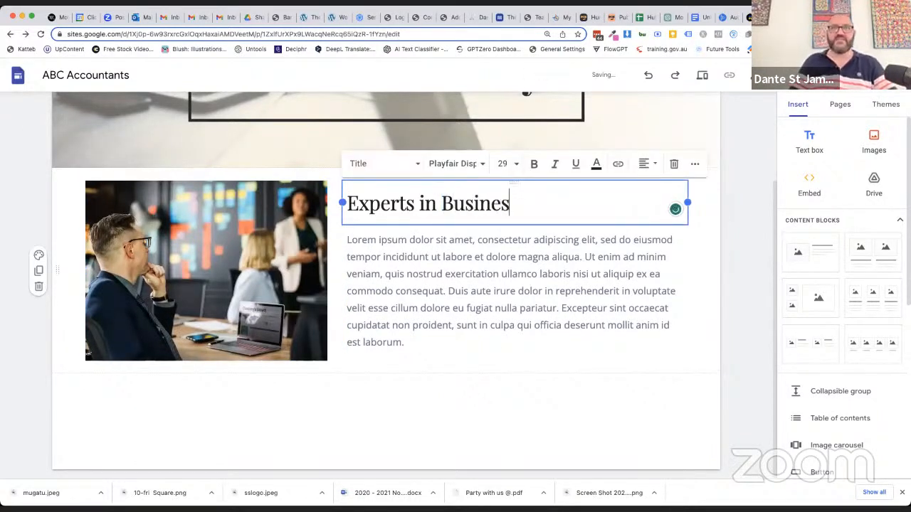
{"action": "type", "text": "s Advisory"}
{"action": "left_click", "coordinate": [615, 368]}
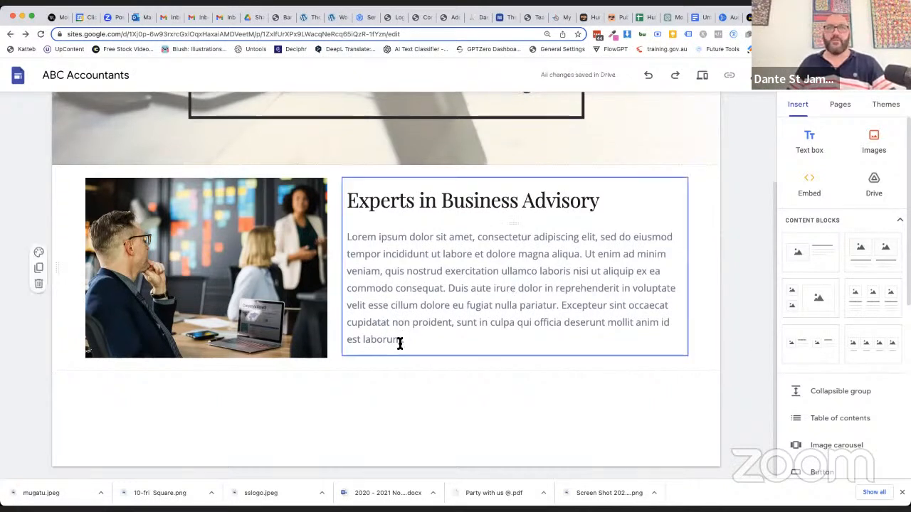
Copy the lorem ipsum paragraph twice into a new text box and move that section above the image section
{"action": "left_click_drag", "start_coordinate": [410, 341], "coordinate": [348, 239]}
{"action": "key", "text": "ctrl+c"}
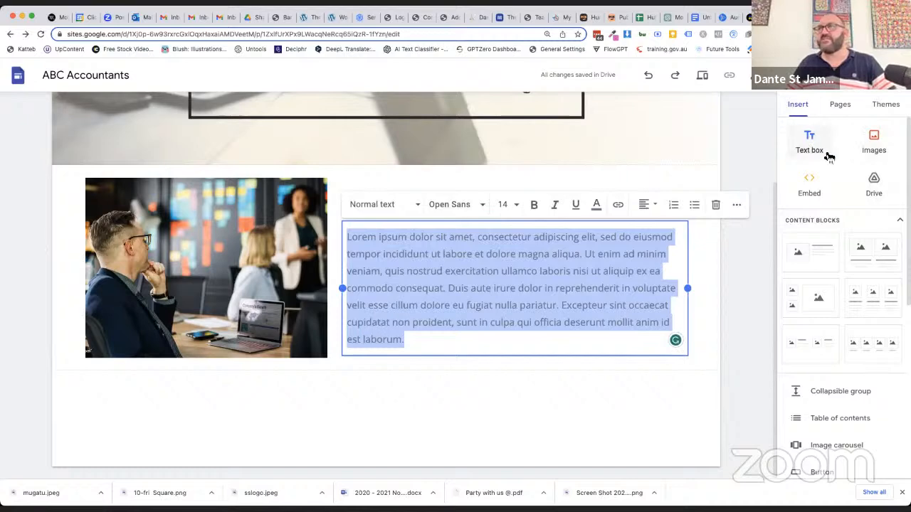
{"action": "left_click", "coordinate": [809, 143]}
{"action": "key", "text": "ctrl+v"}
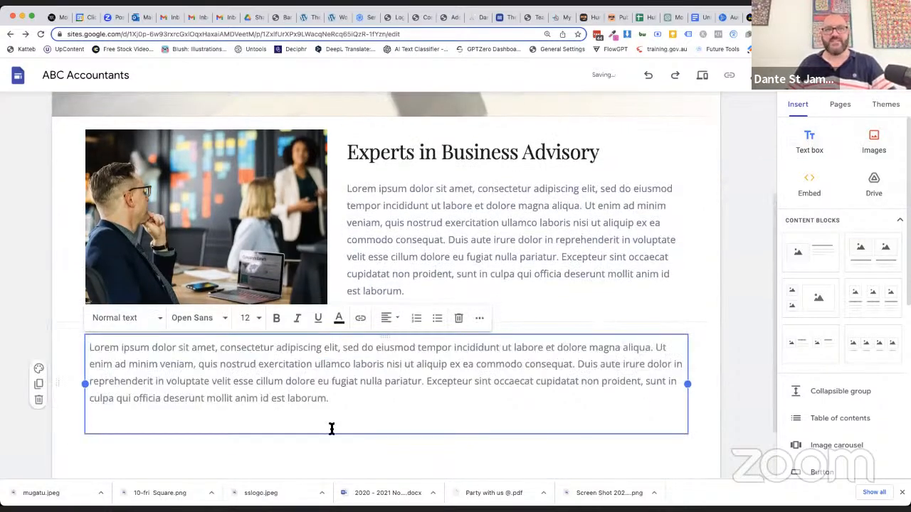
{"action": "key", "text": "ctrl+v"}
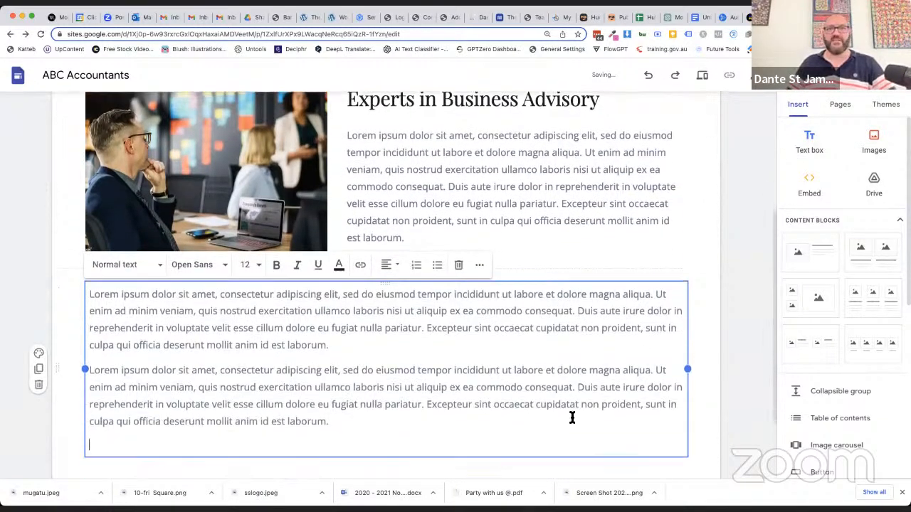
{"action": "left_click", "coordinate": [700, 405]}
{"action": "scroll", "coordinate": [107, 285], "scroll_direction": "up", "scroll_amount": 2}
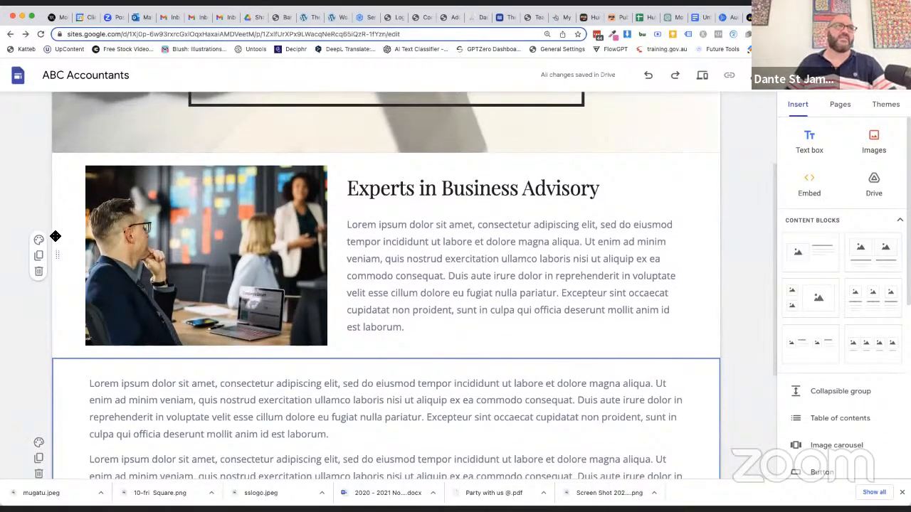
{"action": "left_click_drag", "start_coordinate": [57, 458], "coordinate": [56, 257]}
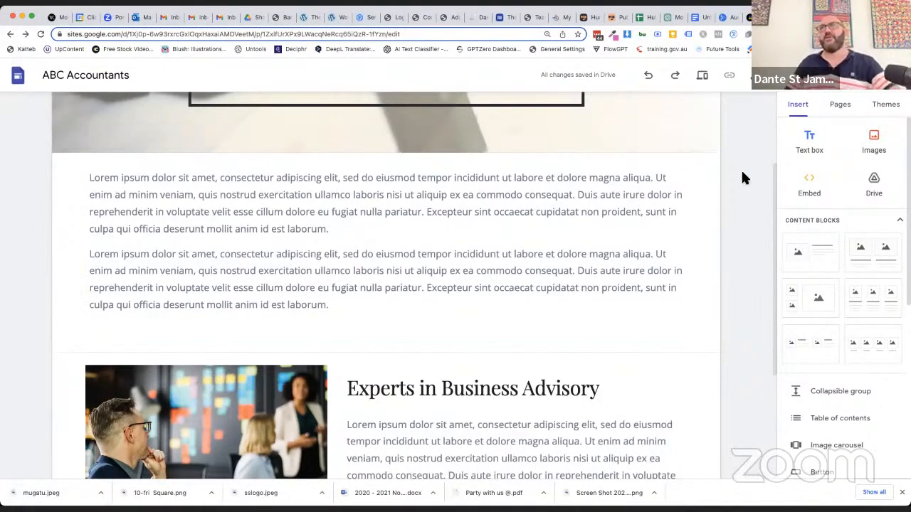
Paste the lorem ipsum paragraph onto the Companies & Trusts page and again into a new text box below, removing its trailing blank line
{"action": "scroll", "coordinate": [743, 178], "scroll_direction": "up", "scroll_amount": 2}
{"action": "left_click", "coordinate": [631, 110]}
{"action": "key", "text": "super+v"}
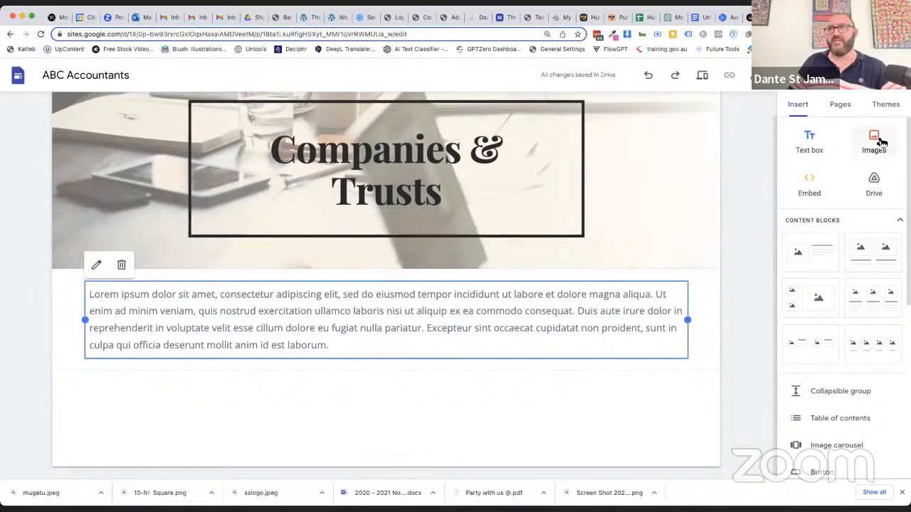
{"action": "left_click", "coordinate": [809, 141]}
{"action": "type", "text": "x"}
{"action": "key", "text": "super+v"}
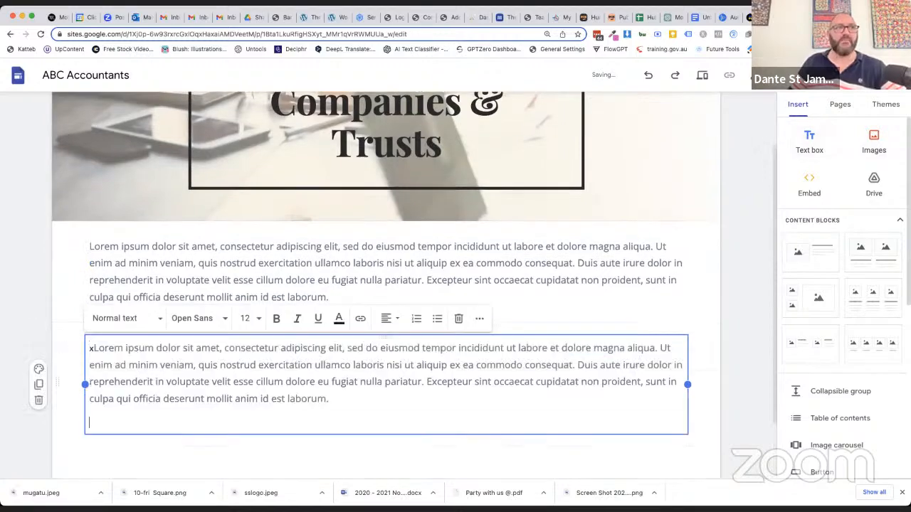
{"action": "key", "text": "BackSpace"}
{"action": "key", "text": "BackSpace"}
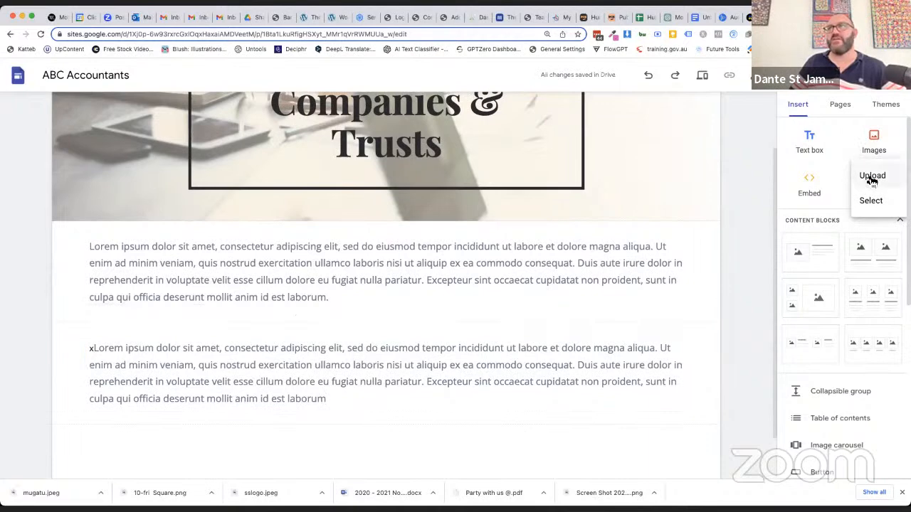
Search Google Images for "accountant" and insert the picture of a suited figure pointing at the word ACCOUNTANT
{"action": "left_click", "coordinate": [873, 202]}
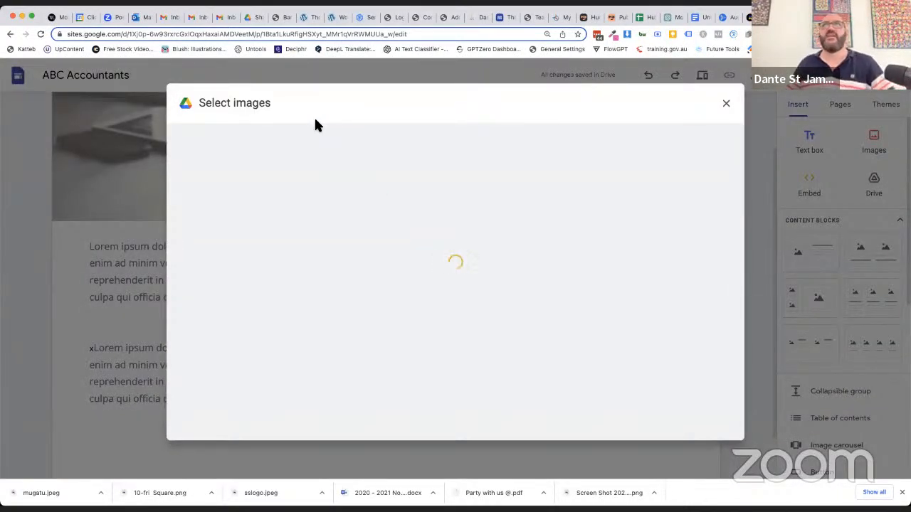
{"action": "left_click", "coordinate": [318, 135]}
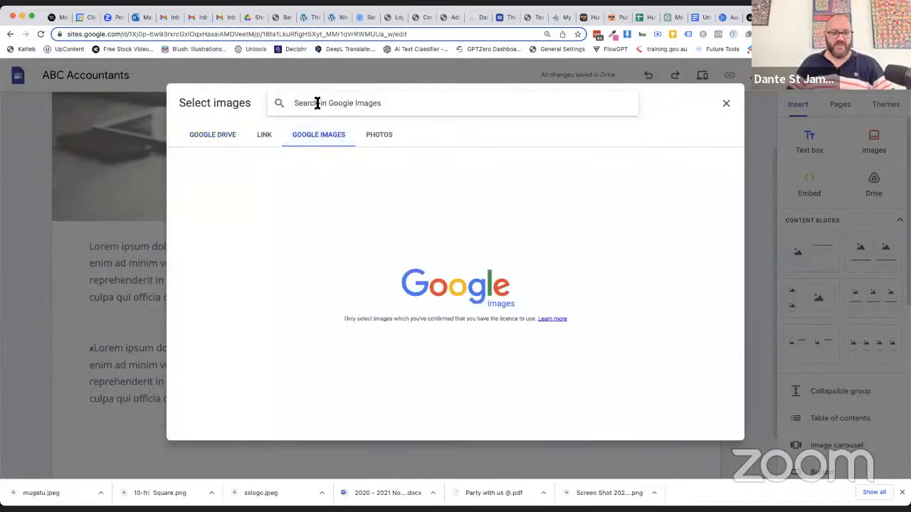
{"action": "type", "text": "accountant"}
{"action": "key", "text": "Return"}
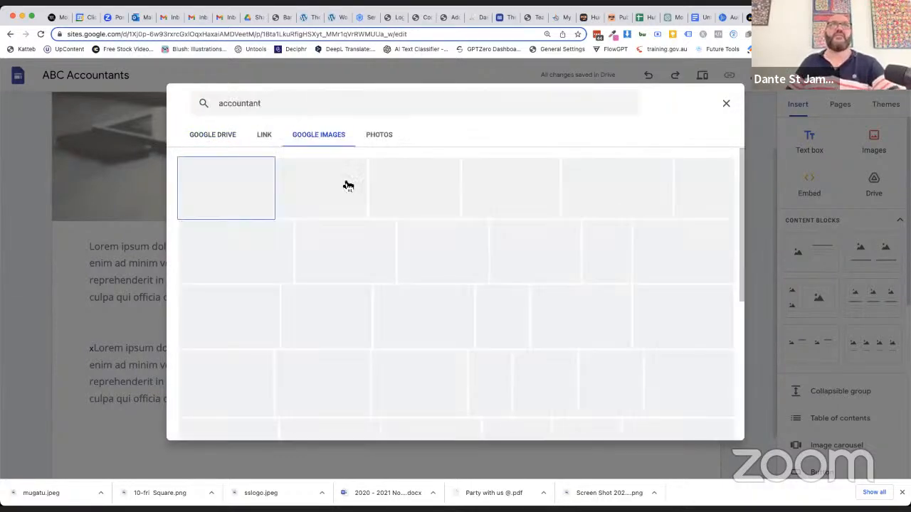
{"action": "left_click", "coordinate": [321, 188]}
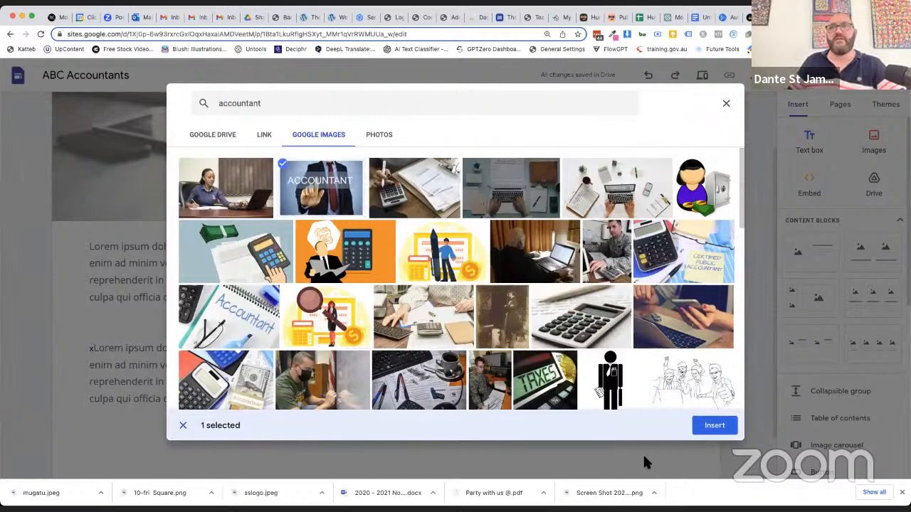
{"action": "left_click", "coordinate": [714, 426]}
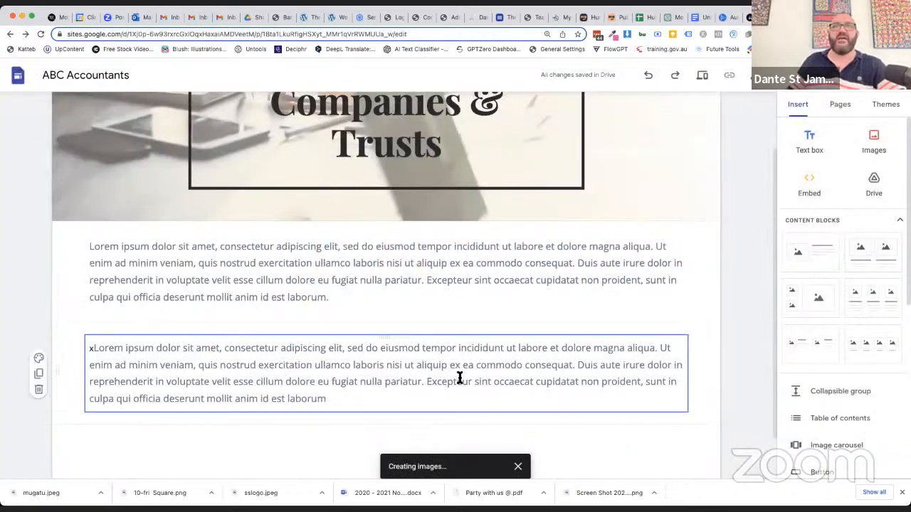
Place the accountant image to the left of the first paragraph, widen it to about half the content width and increase its height
{"action": "scroll", "coordinate": [459, 378], "scroll_direction": "down", "scroll_amount": 2}
{"action": "scroll", "coordinate": [224, 282], "scroll_direction": "up", "scroll_amount": 2}
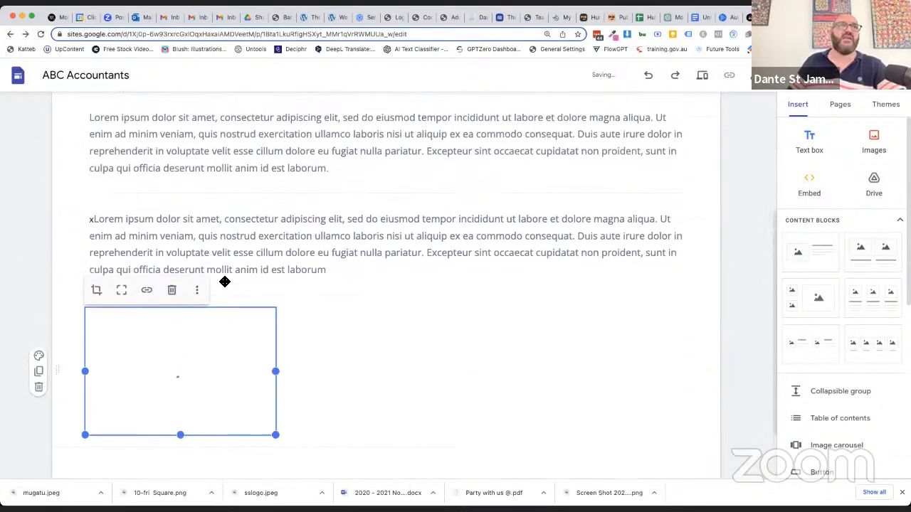
{"action": "left_click_drag", "start_coordinate": [180, 395], "coordinate": [100, 178]}
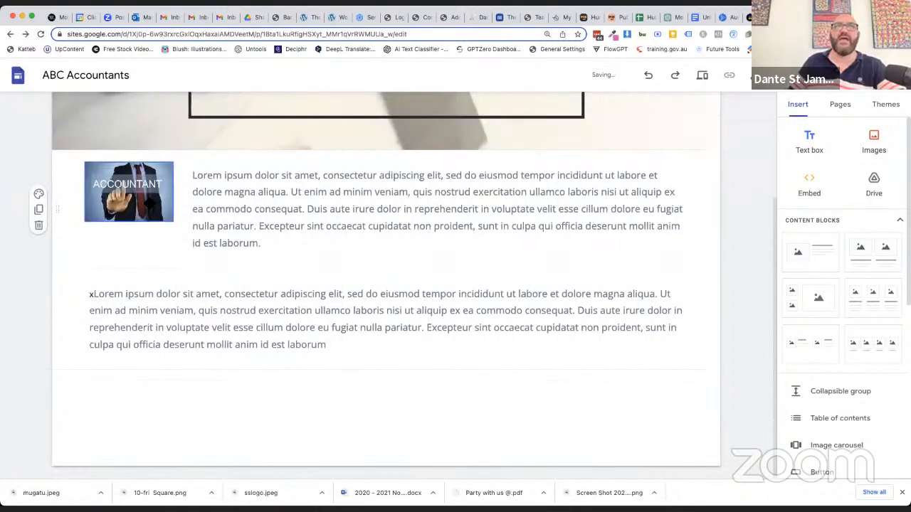
{"action": "left_click", "coordinate": [169, 196]}
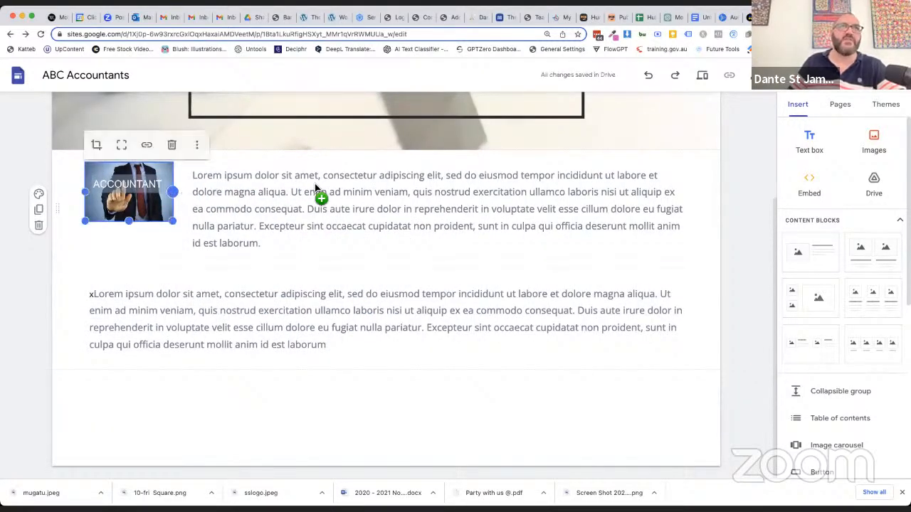
{"action": "left_click_drag", "start_coordinate": [346, 189], "coordinate": [327, 190]}
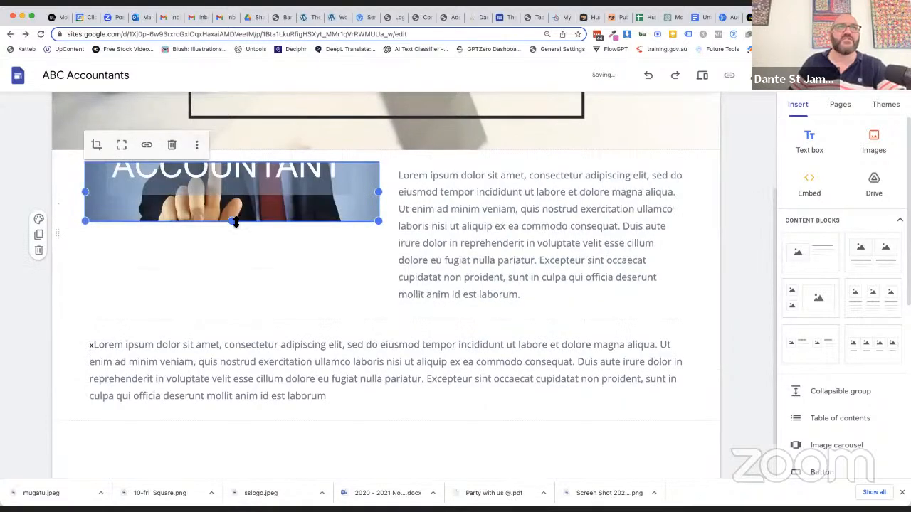
{"action": "left_click_drag", "start_coordinate": [231, 320], "coordinate": [232, 312]}
{"action": "left_click", "coordinate": [233, 449]}
Add a text box with the lines "Phone:", "Email:" and "Address:" to the Contact page and narrow it to about half width
{"action": "scroll", "coordinate": [441, 435], "scroll_direction": "up", "scroll_amount": 2}
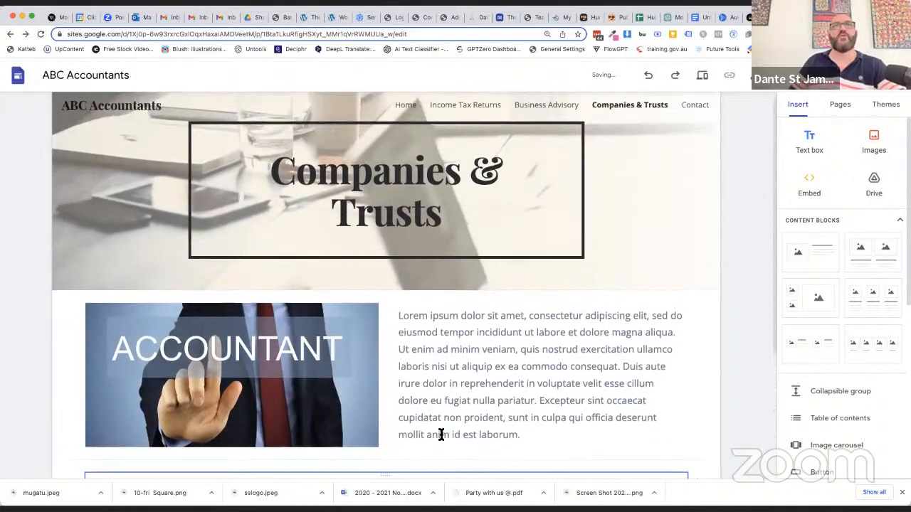
{"action": "left_click", "coordinate": [695, 113]}
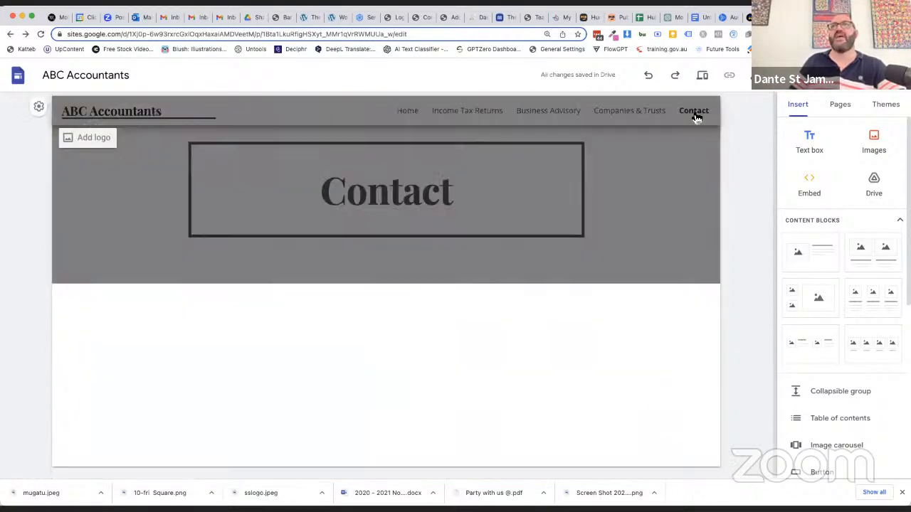
{"action": "left_click", "coordinate": [809, 141]}
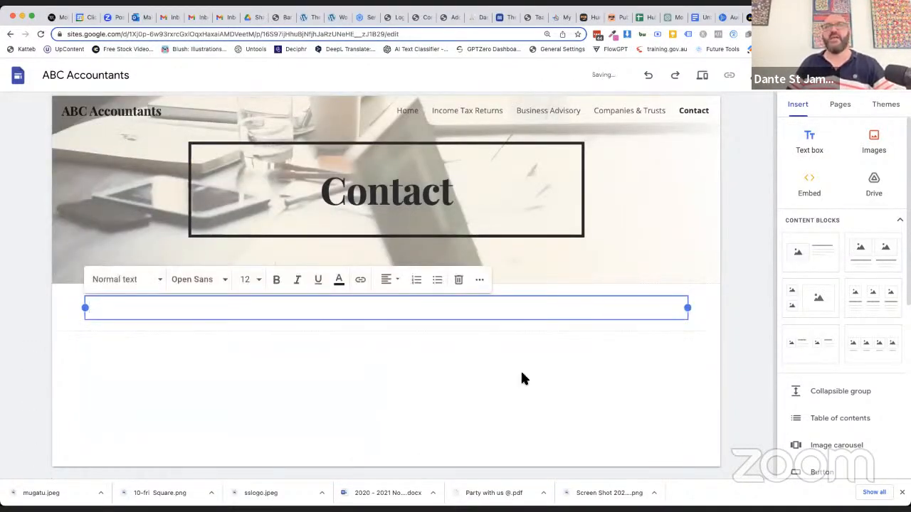
{"action": "type", "text": "Phone:"}
{"action": "key", "text": "Return"}
{"action": "type", "text": "Email:"}
{"action": "key", "text": "Return"}
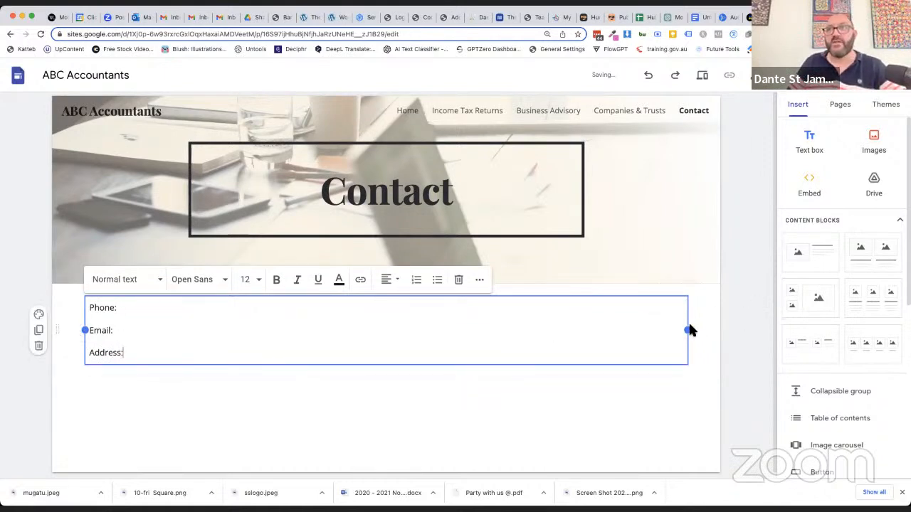
{"action": "left_click_drag", "start_coordinate": [387, 359], "coordinate": [381, 359]}
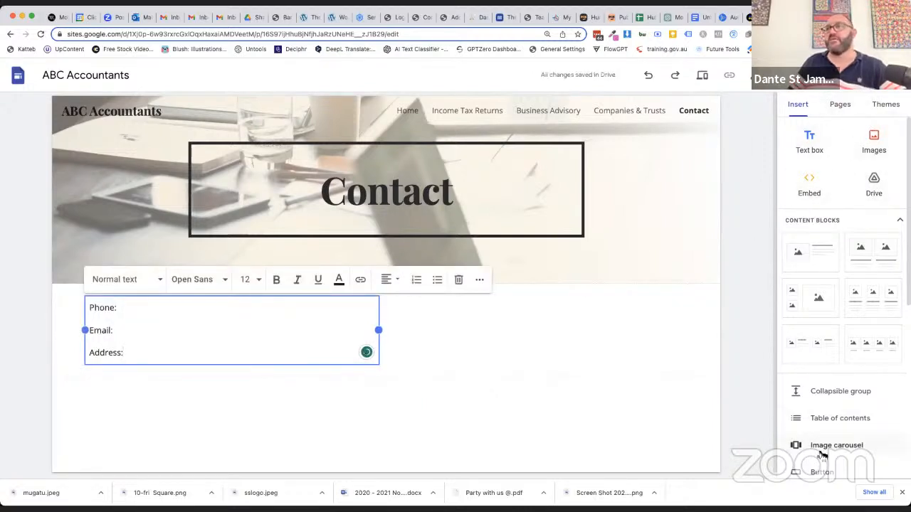
Insert a map of Dubbo NSW, Australia on the Contact page and place it to the right of the contact details
{"action": "scroll", "coordinate": [822, 455], "scroll_direction": "down", "scroll_amount": 5}
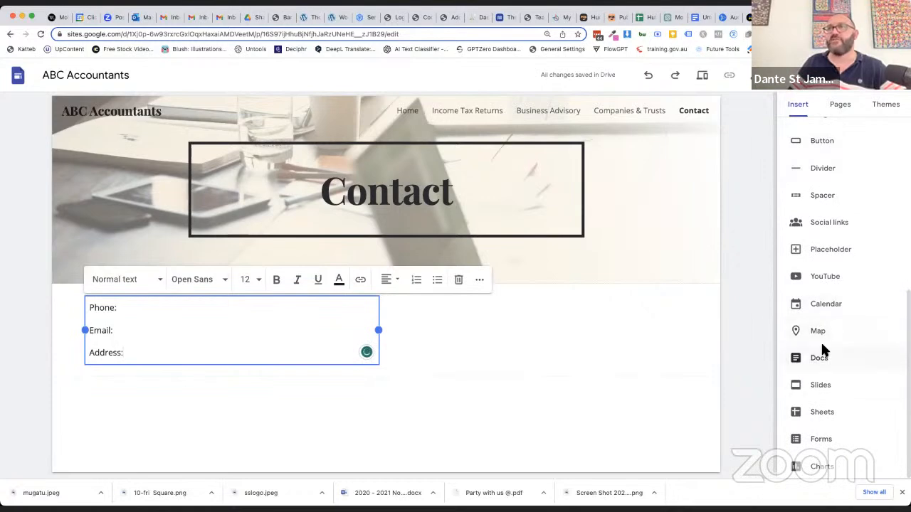
{"action": "left_click", "coordinate": [824, 332]}
{"action": "type", "text": "Debboi NSW"}
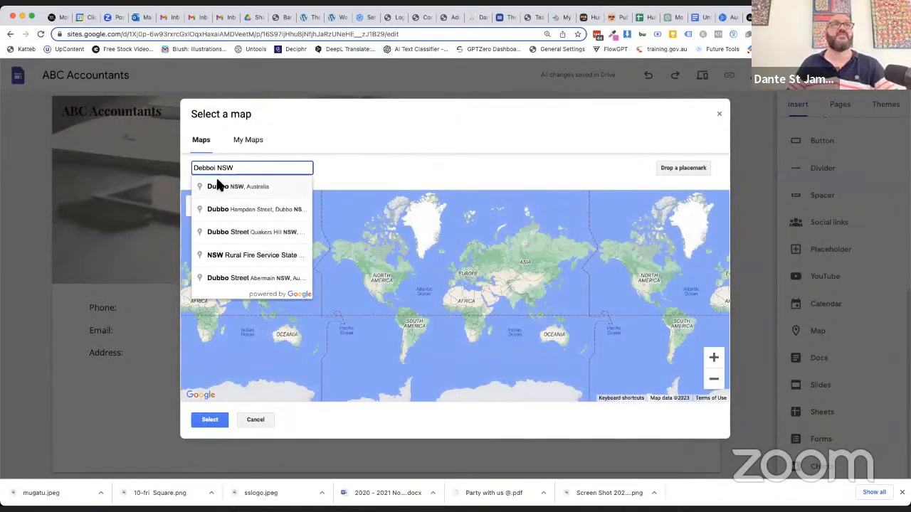
{"action": "left_click", "coordinate": [212, 186]}
{"action": "left_click", "coordinate": [211, 421]}
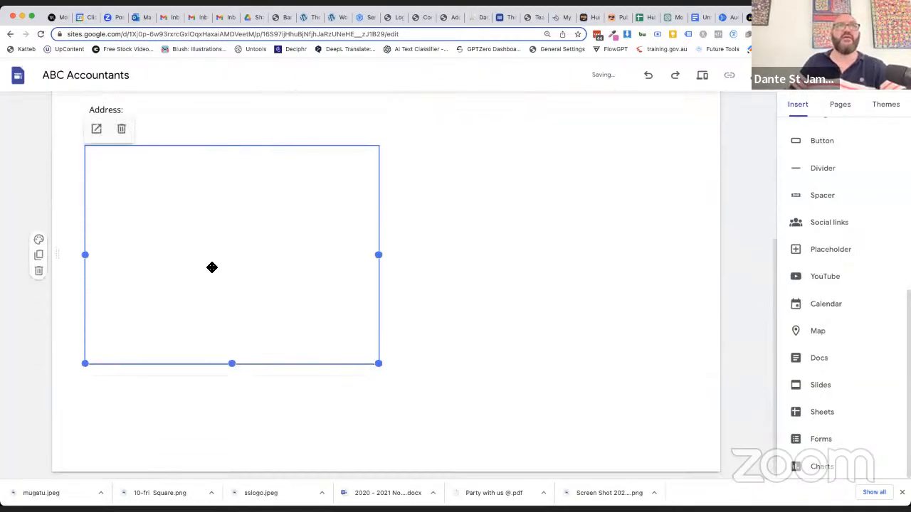
{"action": "left_click_drag", "start_coordinate": [193, 280], "coordinate": [447, 174]}
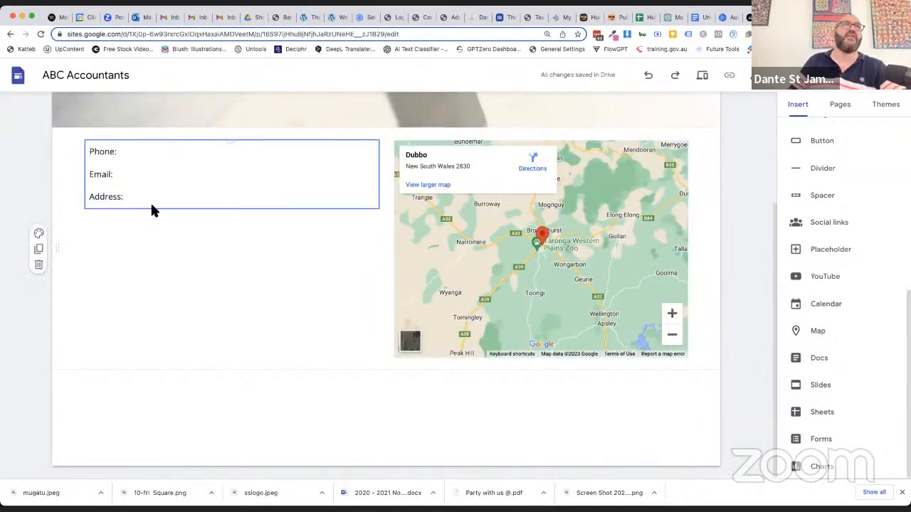
Set the font size of the Phone, Email and Address lines to 24
{"action": "left_click_drag", "start_coordinate": [137, 200], "coordinate": [72, 148]}
{"action": "left_click", "coordinate": [144, 130]}
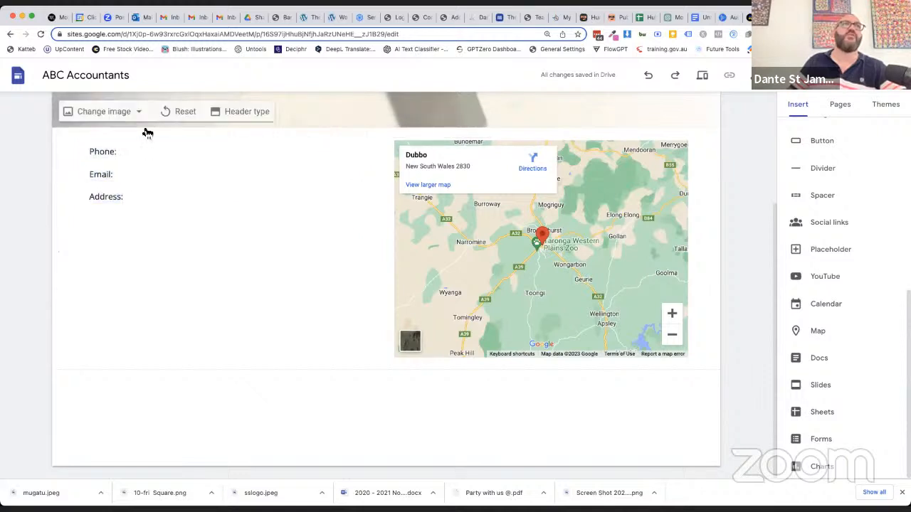
{"action": "double_click", "coordinate": [101, 157]}
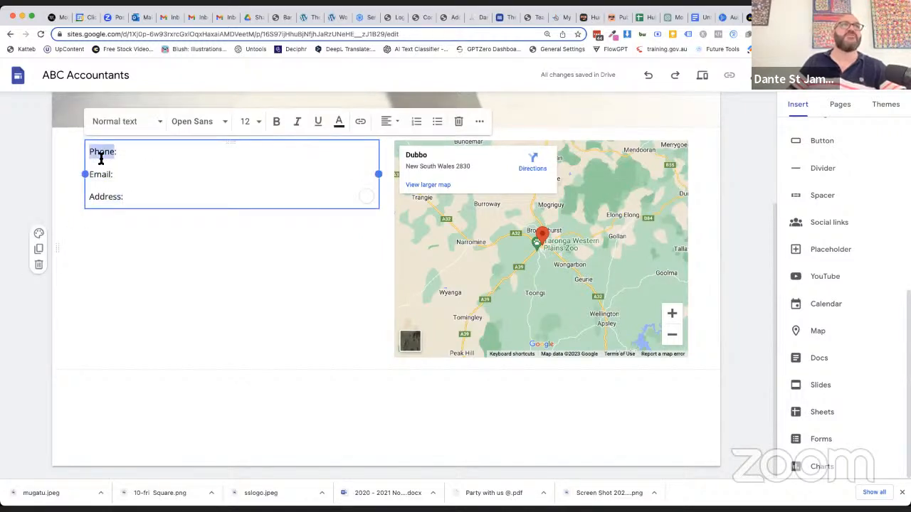
{"action": "left_click", "coordinate": [248, 128]}
{"action": "left_click", "coordinate": [246, 327]}
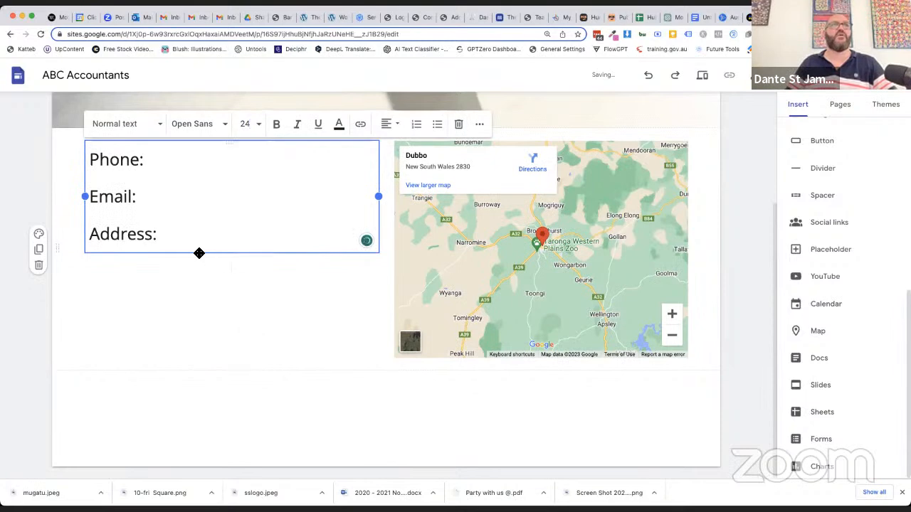
{"action": "left_click", "coordinate": [209, 294]}
Insert a button named "Learn More" on the Home page, linked to the Income Tax Returns page
{"action": "scroll", "coordinate": [580, 429], "scroll_direction": "up", "scroll_amount": 3}
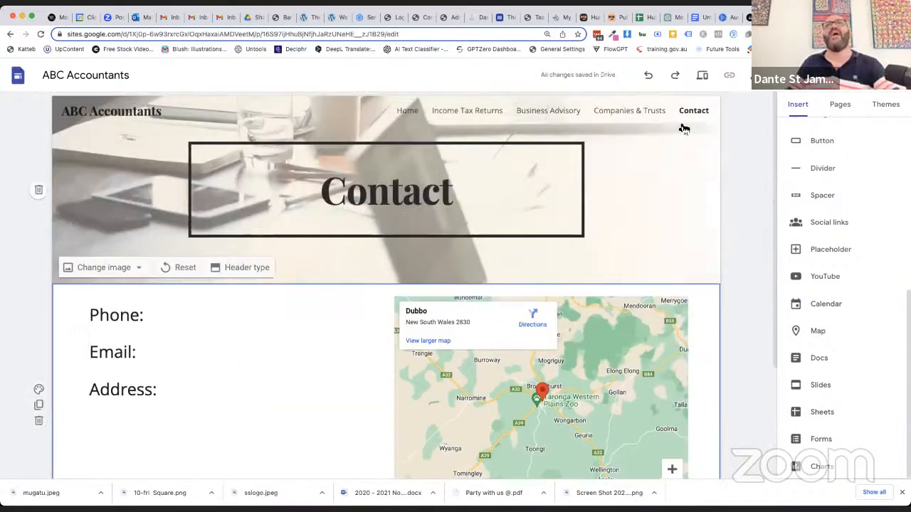
{"action": "left_click", "coordinate": [404, 111]}
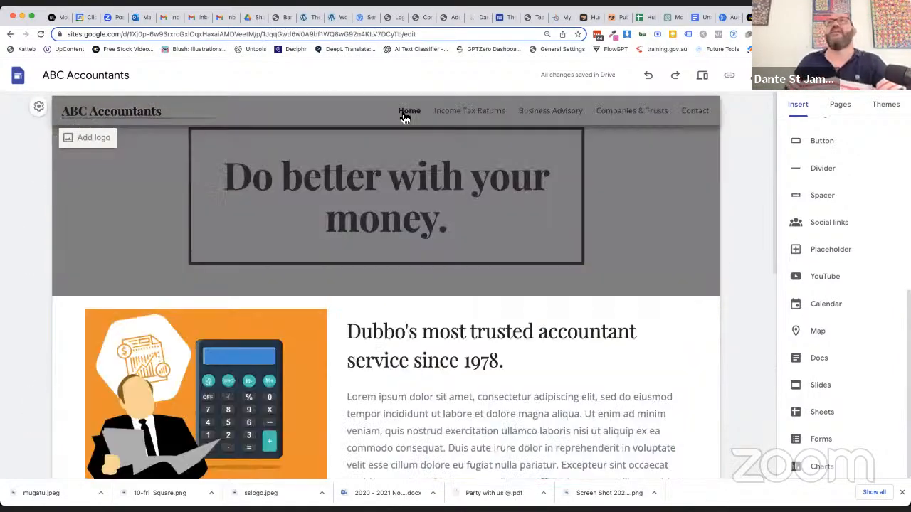
{"action": "scroll", "coordinate": [605, 377], "scroll_direction": "down", "scroll_amount": 6}
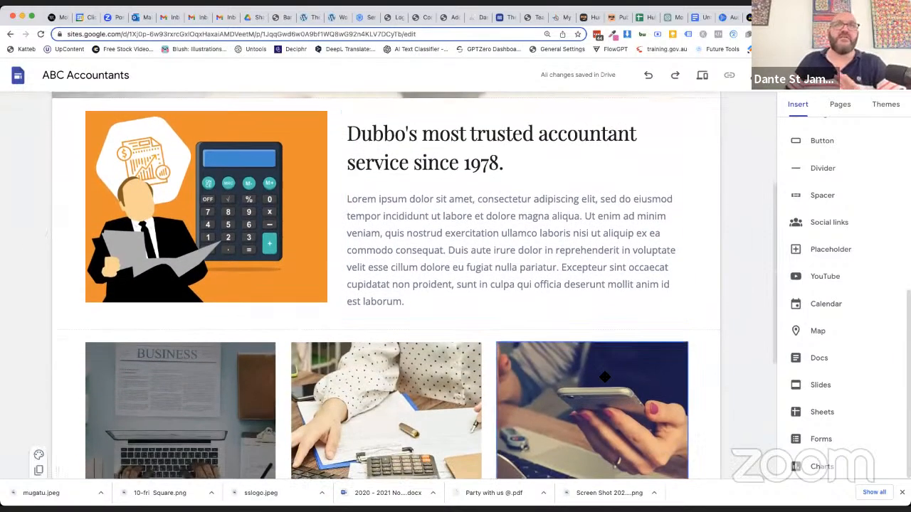
{"action": "scroll", "coordinate": [602, 374], "scroll_direction": "up", "scroll_amount": 2}
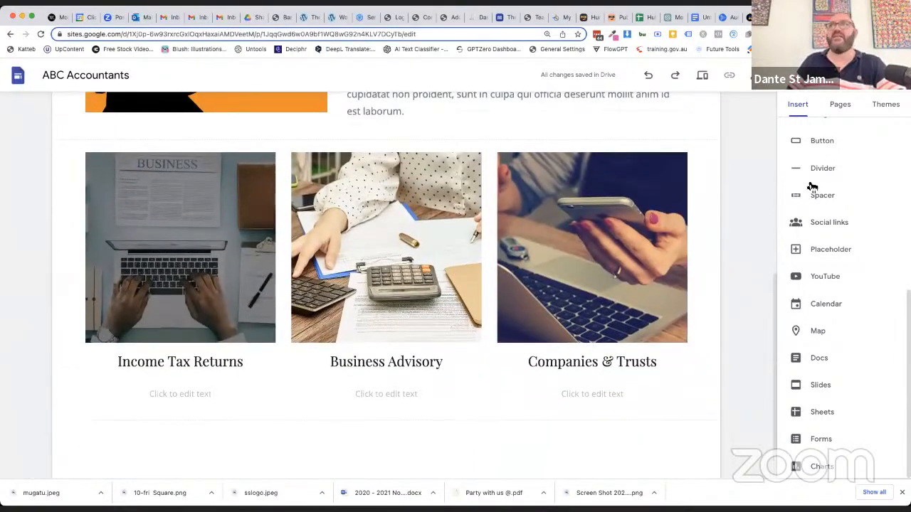
{"action": "left_click", "coordinate": [811, 151]}
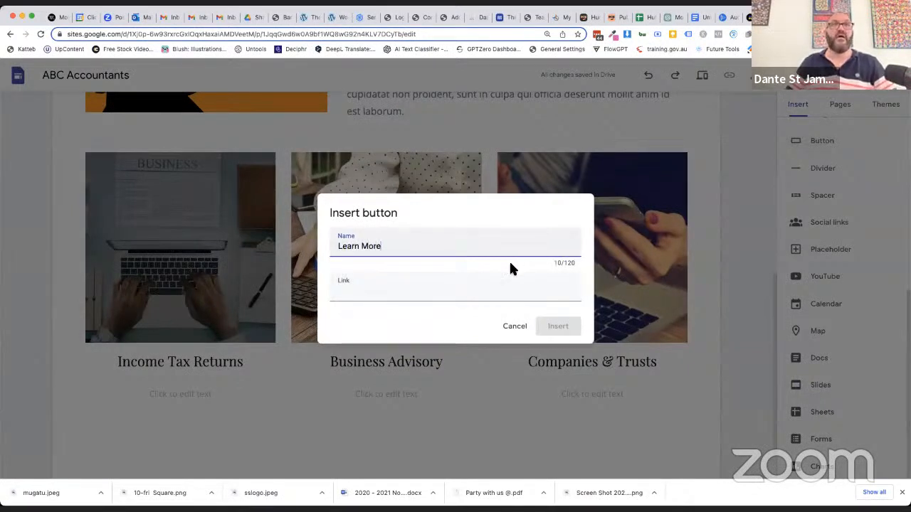
{"action": "left_click", "coordinate": [455, 291]}
{"action": "left_click", "coordinate": [407, 331]}
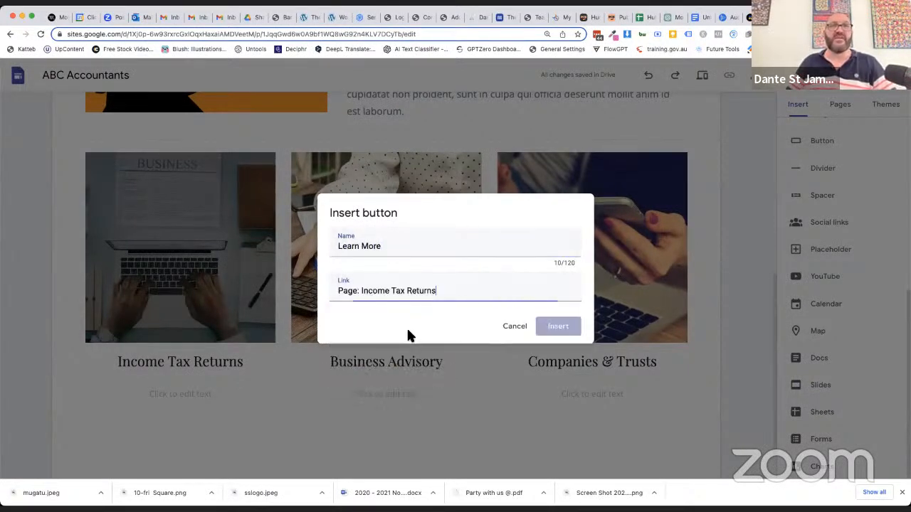
{"action": "left_click", "coordinate": [560, 327]}
Place the Learn More button under the Income Tax Returns heading and delete the empty text box in that column
{"action": "left_click_drag", "start_coordinate": [124, 347], "coordinate": [146, 283]}
{"action": "left_click", "coordinate": [187, 348]}
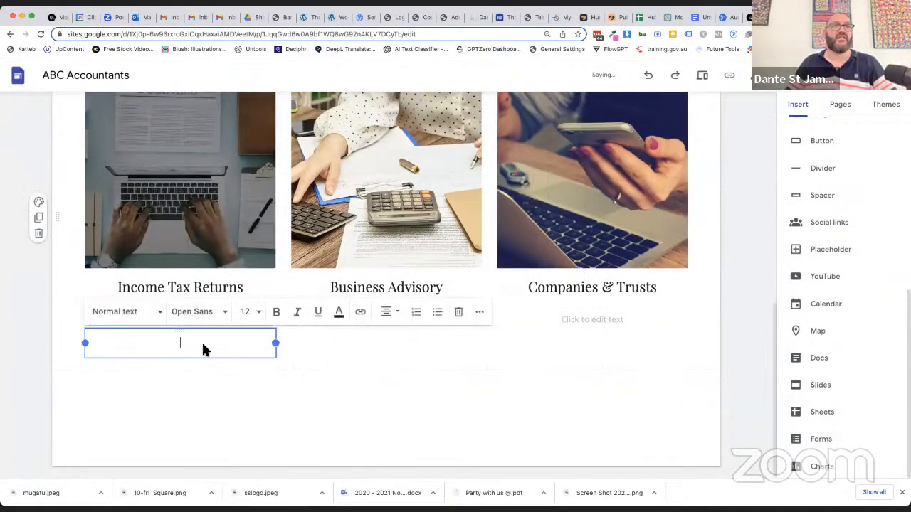
{"action": "left_click", "coordinate": [460, 313]}
{"action": "left_click", "coordinate": [183, 339]}
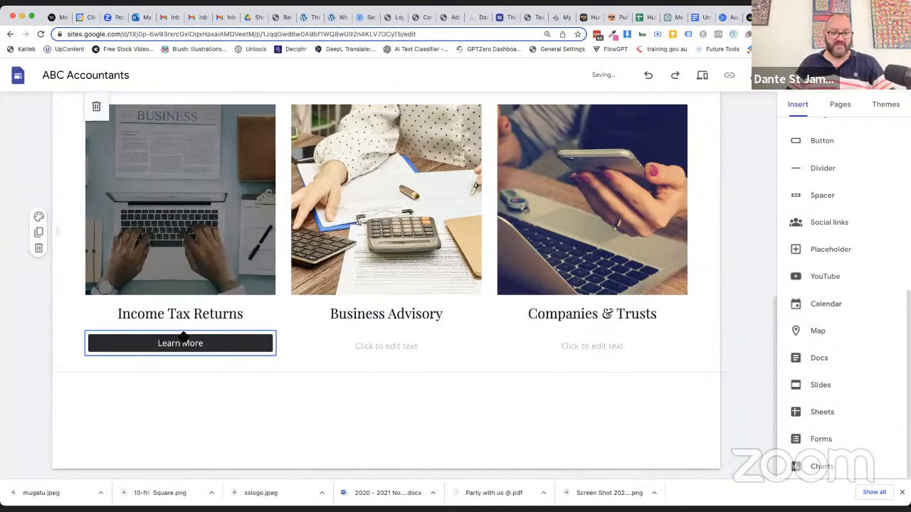
{"action": "key", "text": "super+v"}
{"action": "key", "text": "super+z"}
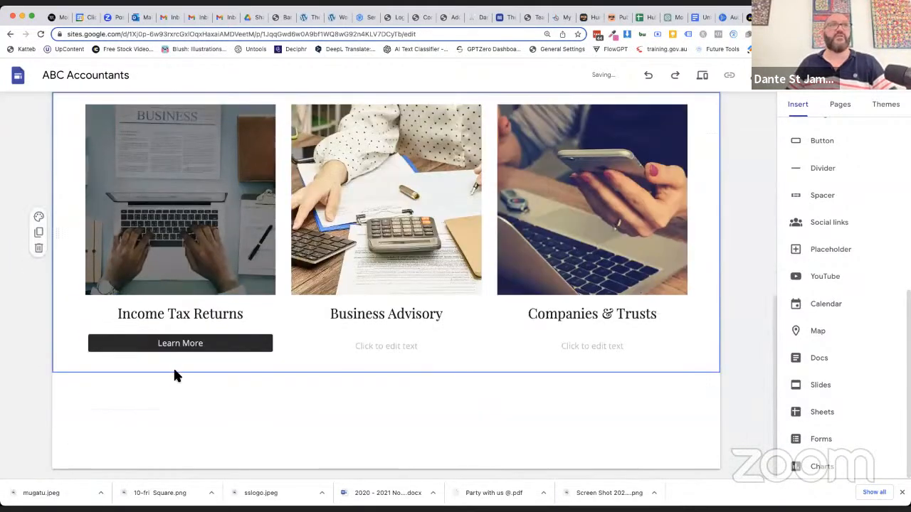
{"action": "left_click", "coordinate": [144, 346]}
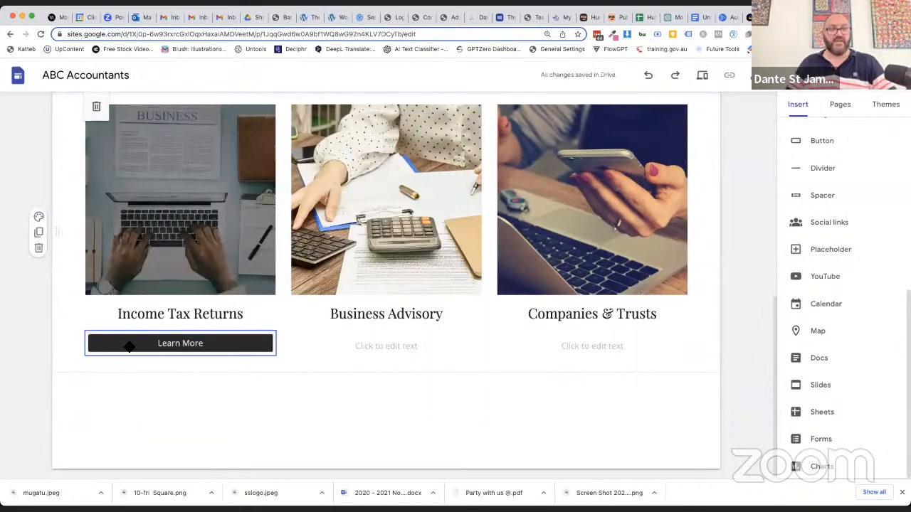
{"action": "key", "text": "super+v"}
{"action": "key", "text": "super+z"}
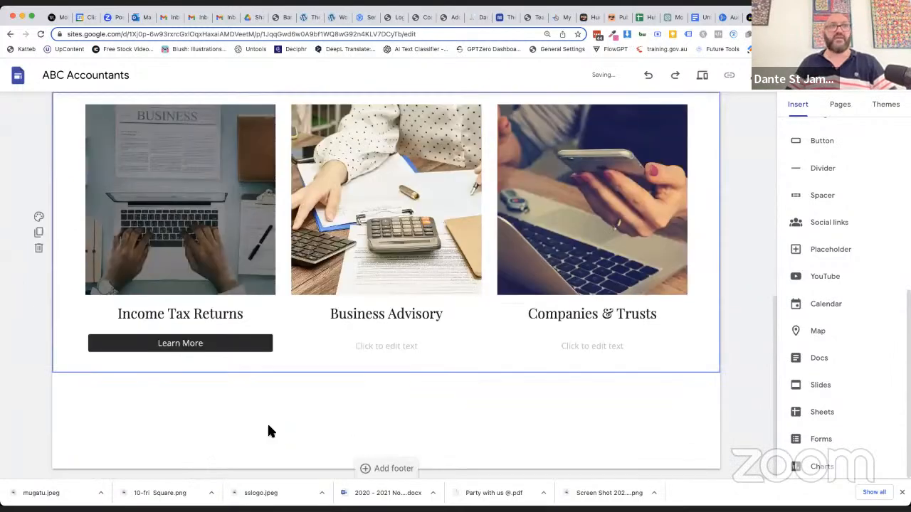
Paste two copies of the Learn More button and place them under the Business Advisory and Companies & Trusts headings
{"action": "left_click", "coordinate": [197, 349]}
{"action": "left_click", "coordinate": [156, 347]}
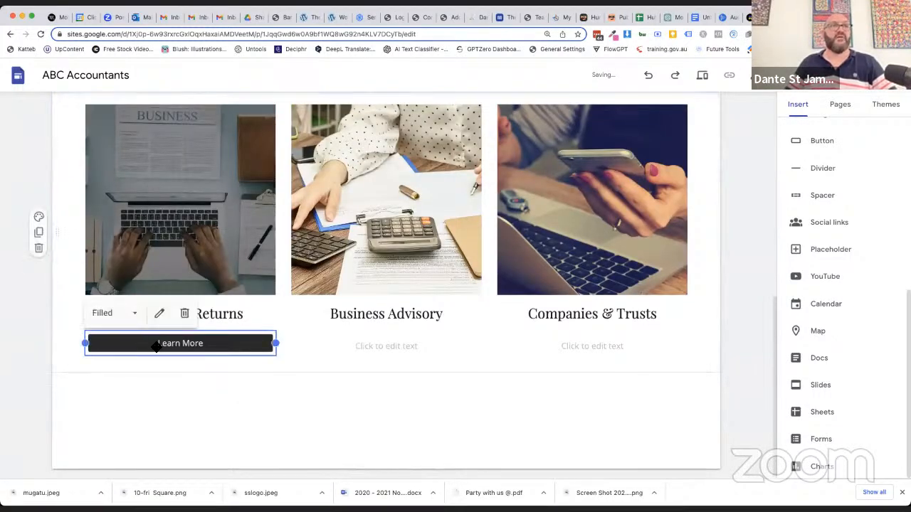
{"action": "key", "text": "super+v"}
{"action": "left_click_drag", "start_coordinate": [208, 342], "coordinate": [329, 275]}
{"action": "key", "text": "super+v"}
{"action": "left_click_drag", "start_coordinate": [203, 350], "coordinate": [553, 263]}
Delete the empty text boxes in the Business Advisory and Companies & Trusts columns
{"action": "left_click", "coordinate": [423, 348]}
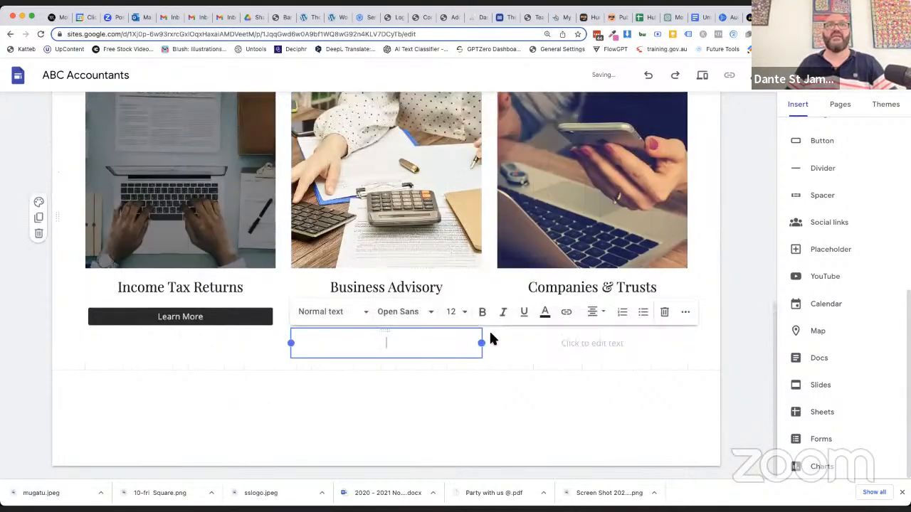
{"action": "left_click", "coordinate": [666, 316]}
{"action": "left_click", "coordinate": [610, 370]}
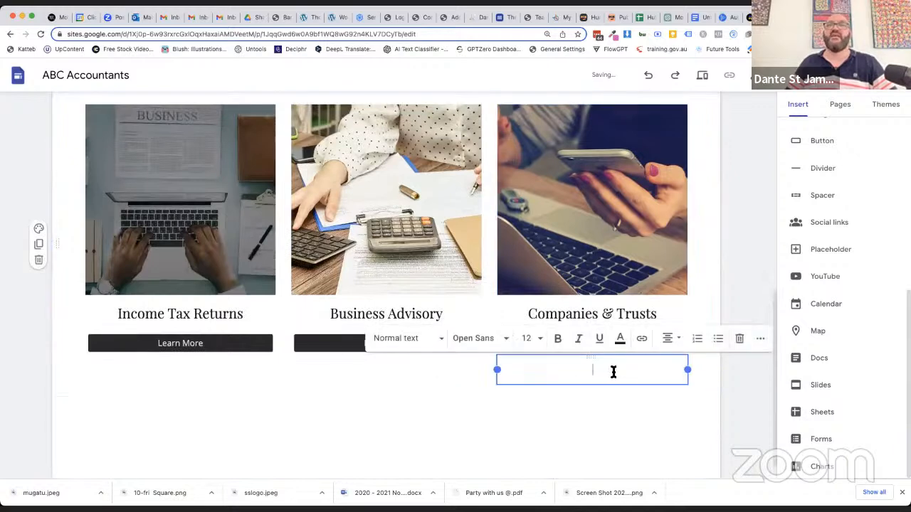
{"action": "left_click", "coordinate": [739, 340]}
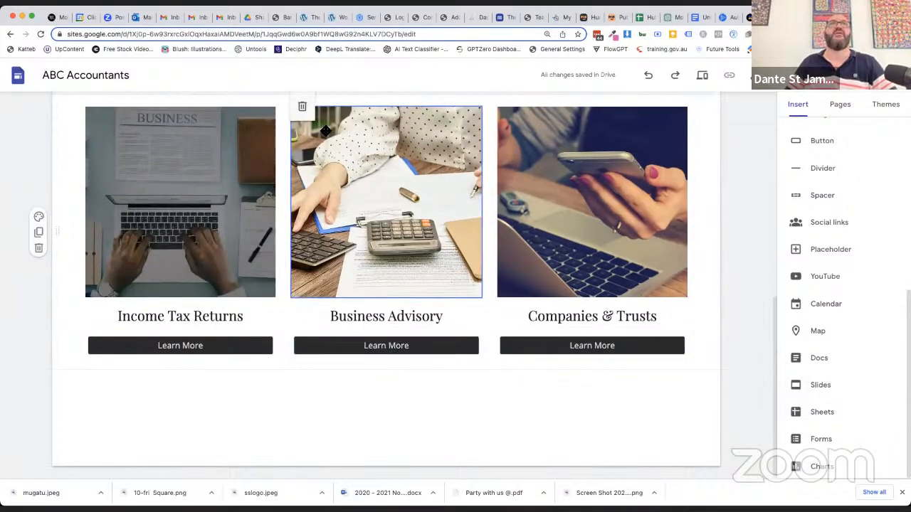
Change the link of the Learn More button under Business Advisory to the Business Advisory page
{"action": "left_click", "coordinate": [392, 346]}
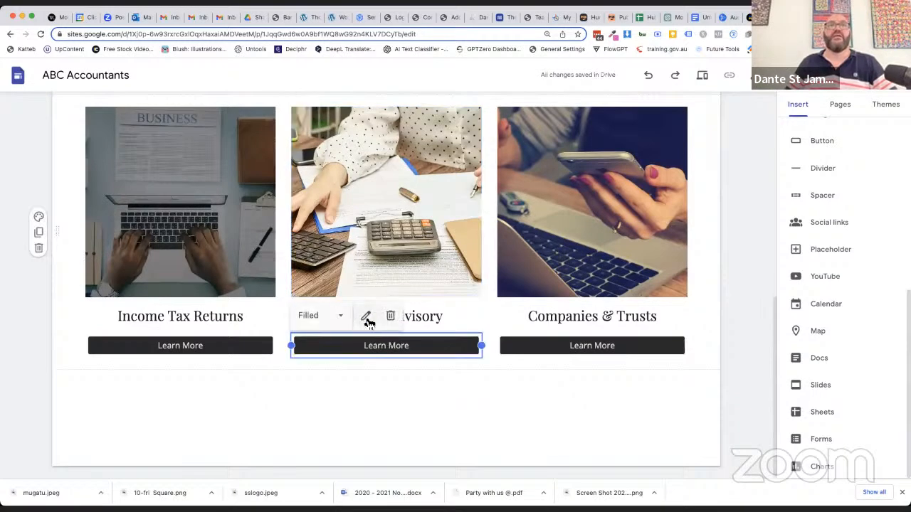
{"action": "left_click", "coordinate": [365, 317]}
{"action": "left_click", "coordinate": [414, 290]}
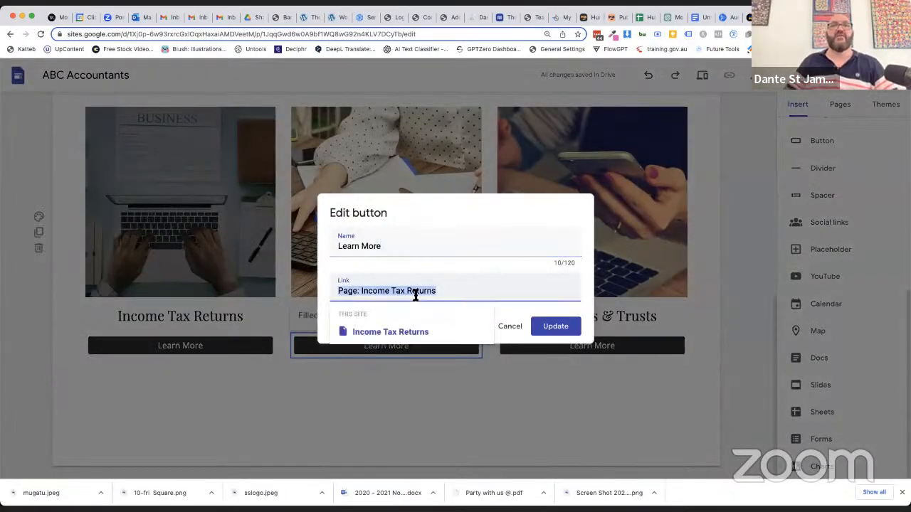
{"action": "key", "text": "BackSpace"}
{"action": "left_click", "coordinate": [387, 356]}
{"action": "left_click", "coordinate": [555, 325]}
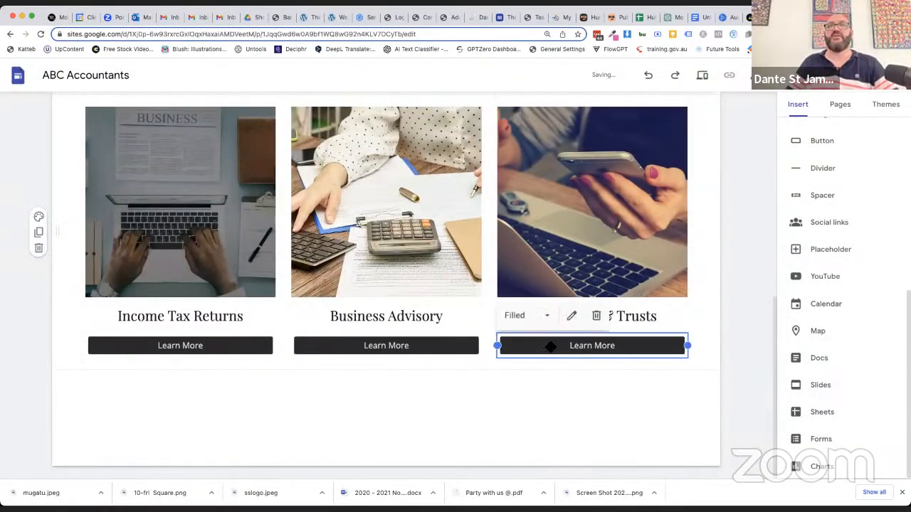
Change the link of the Learn More button under Companies & Trusts to its own service page
{"action": "left_click", "coordinate": [576, 315]}
{"action": "left_click", "coordinate": [406, 290]}
{"action": "scroll", "coordinate": [400, 326], "scroll_direction": "down", "scroll_amount": 2}
{"action": "scroll", "coordinate": [401, 325], "scroll_direction": "up", "scroll_amount": 2}
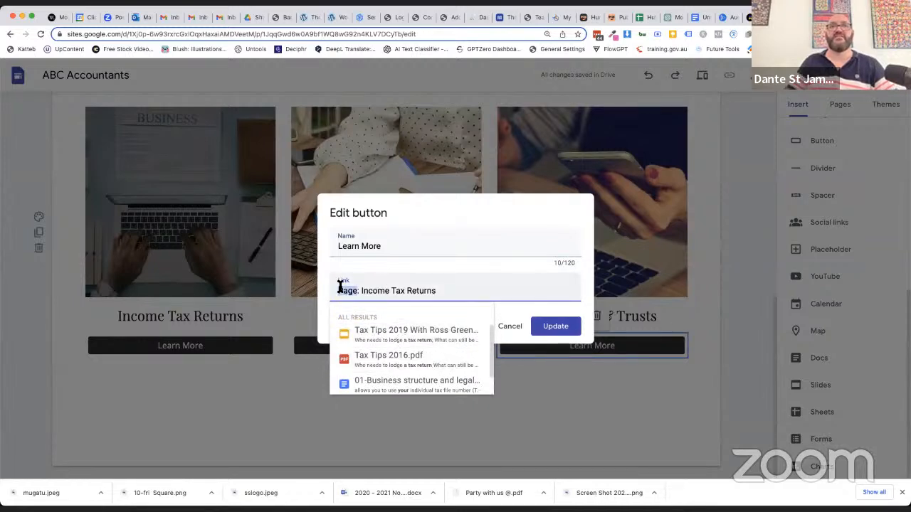
{"action": "key", "text": "BackSpace"}
{"action": "left_click", "coordinate": [371, 355]}
{"action": "left_click", "coordinate": [562, 330]}
Preview the site, visit the Income Tax Returns, Business Advisory and Contact pages, and test the Business Advisory Learn More button from Home
{"action": "scroll", "coordinate": [714, 434], "scroll_direction": "up", "scroll_amount": 10}
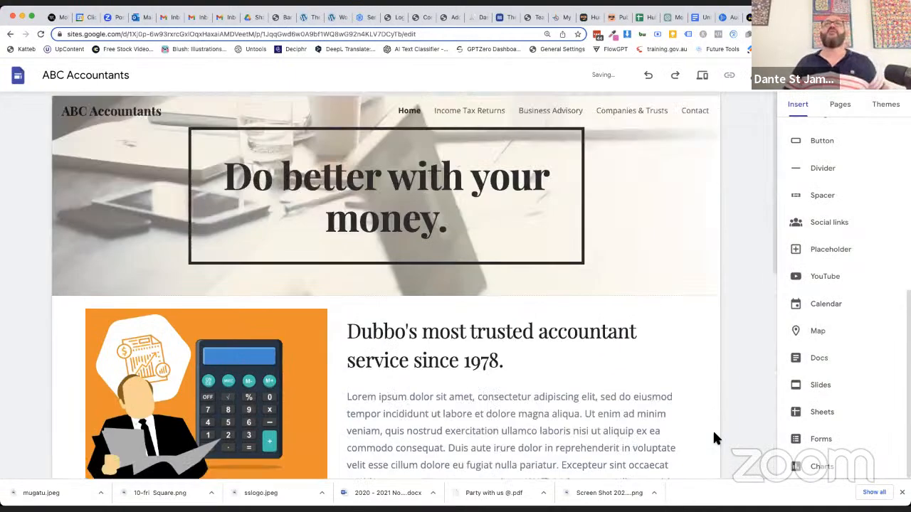
{"action": "left_click", "coordinate": [701, 76]}
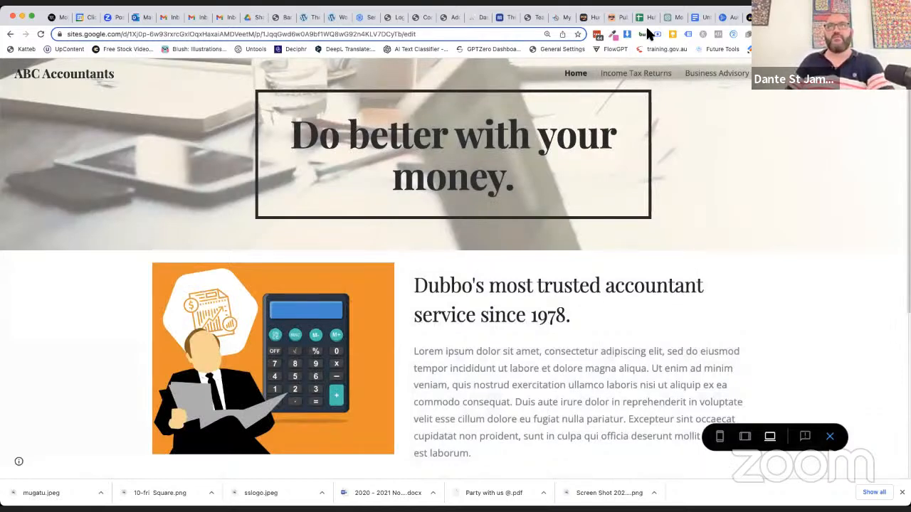
{"action": "left_click", "coordinate": [642, 73]}
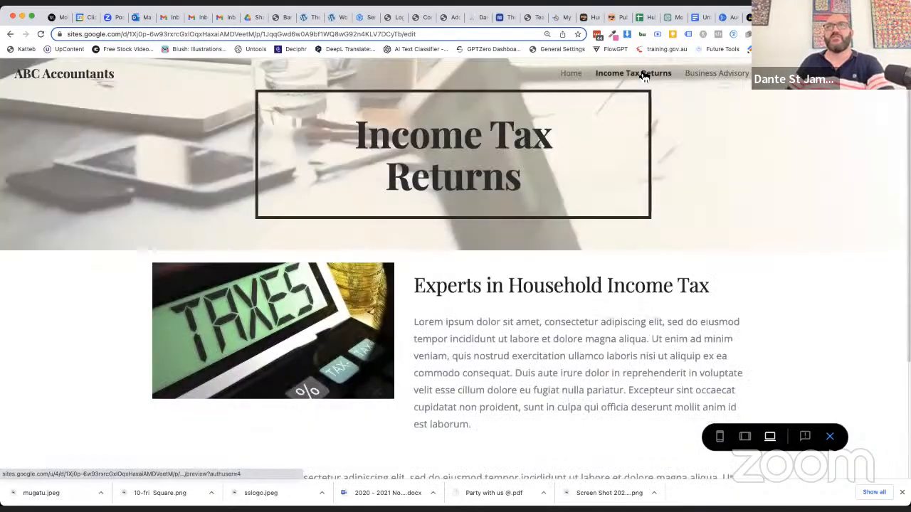
{"action": "left_click", "coordinate": [722, 75]}
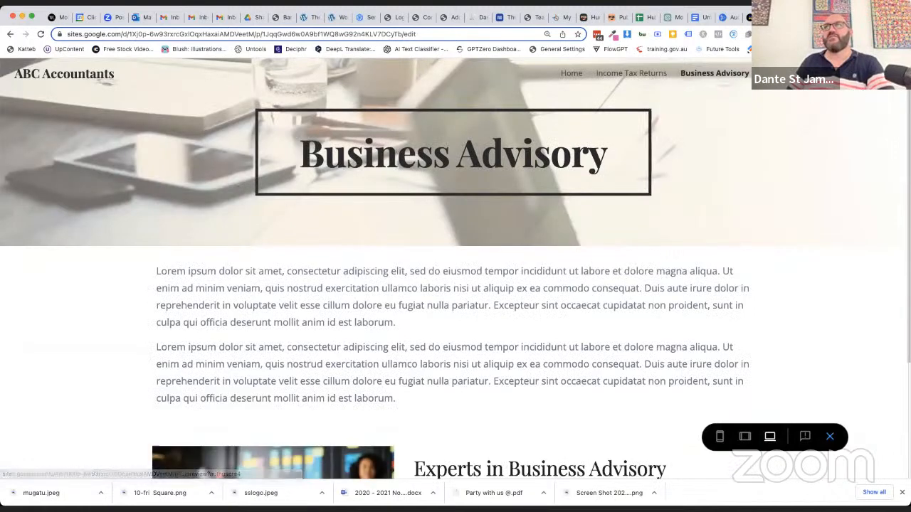
{"action": "left_click", "coordinate": [775, 73]}
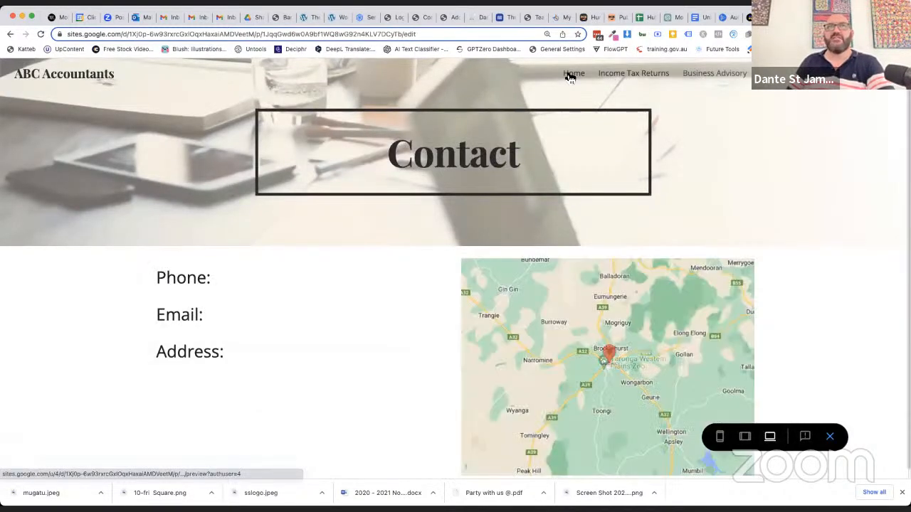
{"action": "left_click", "coordinate": [573, 74]}
{"action": "scroll", "coordinate": [532, 292], "scroll_direction": "down", "scroll_amount": 5}
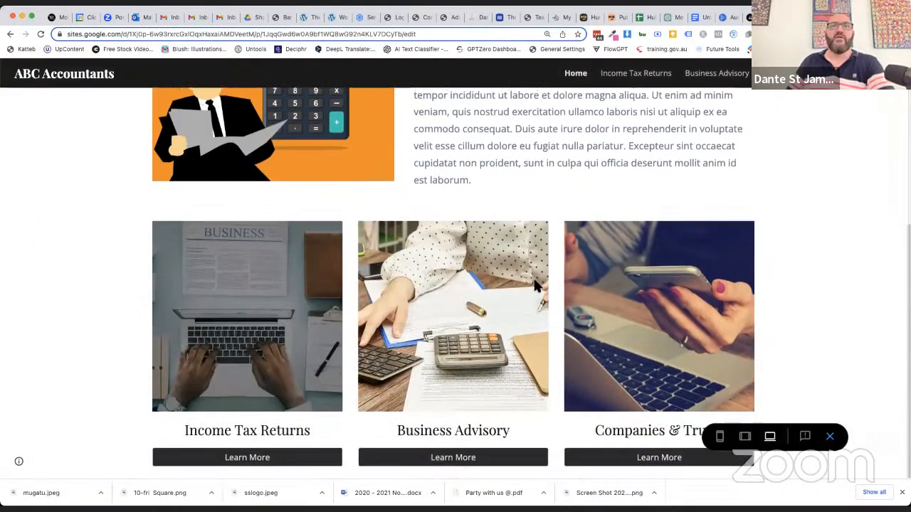
{"action": "left_click", "coordinate": [409, 464]}
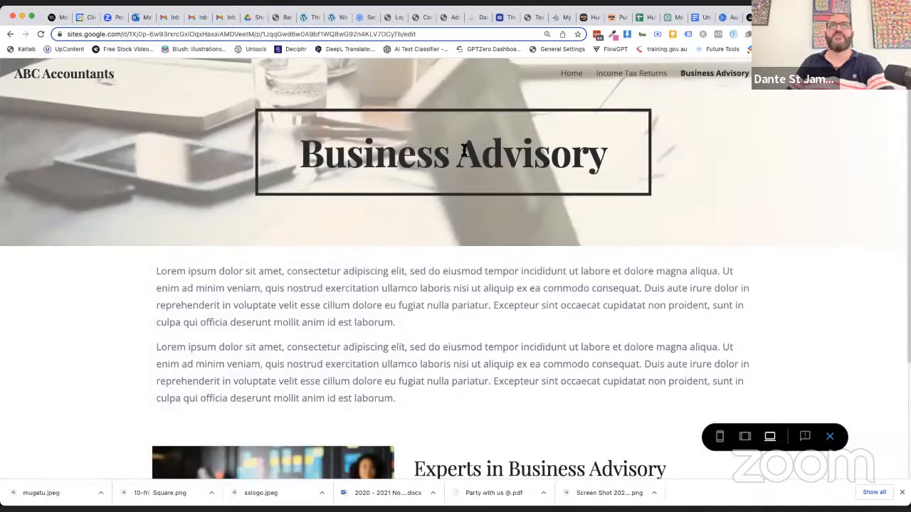
Preview the Business Advisory page in the phone layout and examine how its text and image stack
{"action": "left_click", "coordinate": [720, 441]}
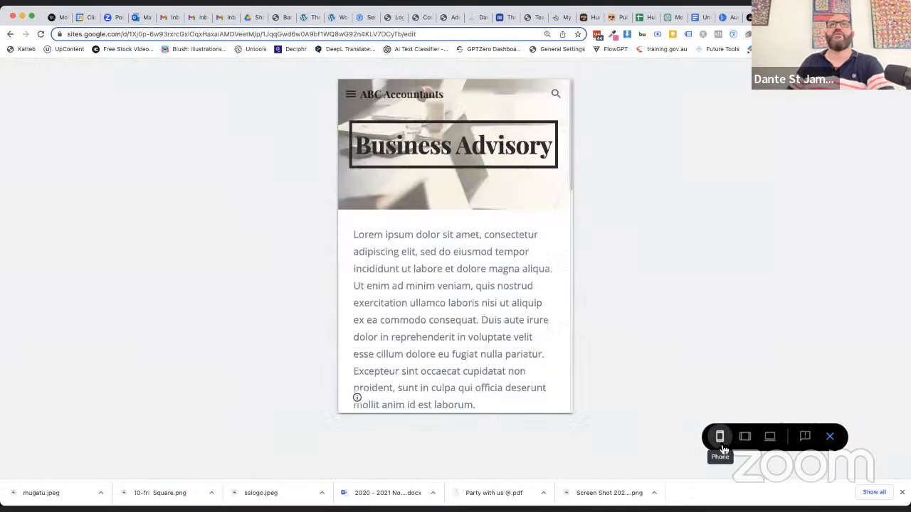
{"action": "scroll", "coordinate": [458, 291], "scroll_direction": "down", "scroll_amount": 10}
{"action": "scroll", "coordinate": [457, 291], "scroll_direction": "down", "scroll_amount": 6}
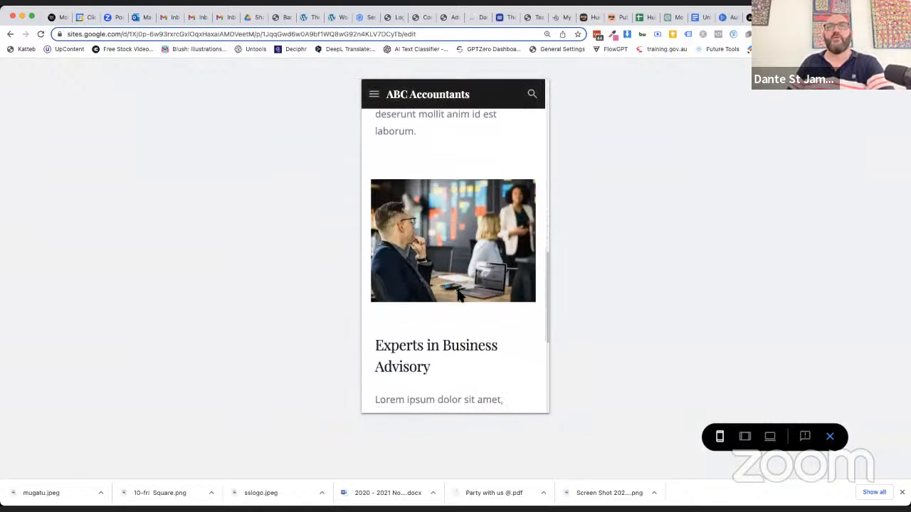
Go to the Home page in the phone preview, examine its stacked layout, check the tablet layout, and exit the preview
{"action": "scroll", "coordinate": [458, 291], "scroll_direction": "up", "scroll_amount": 10}
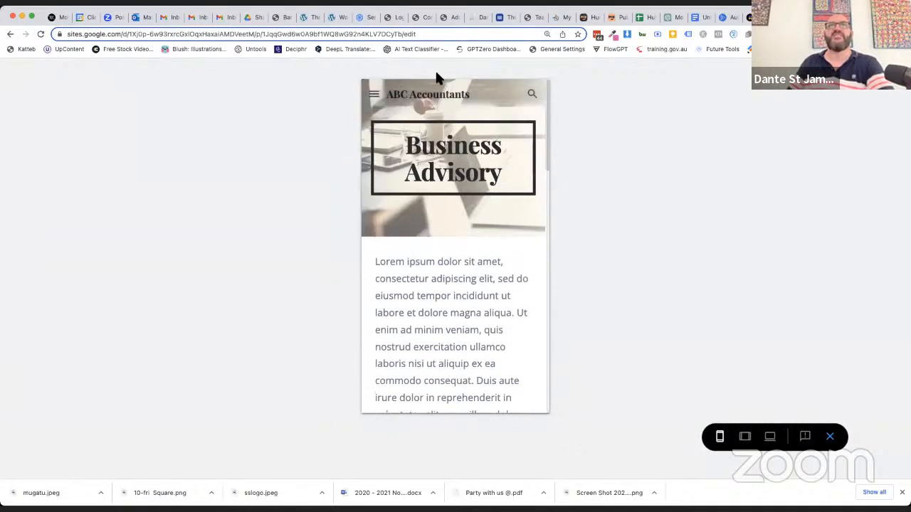
{"action": "left_click", "coordinate": [376, 94]}
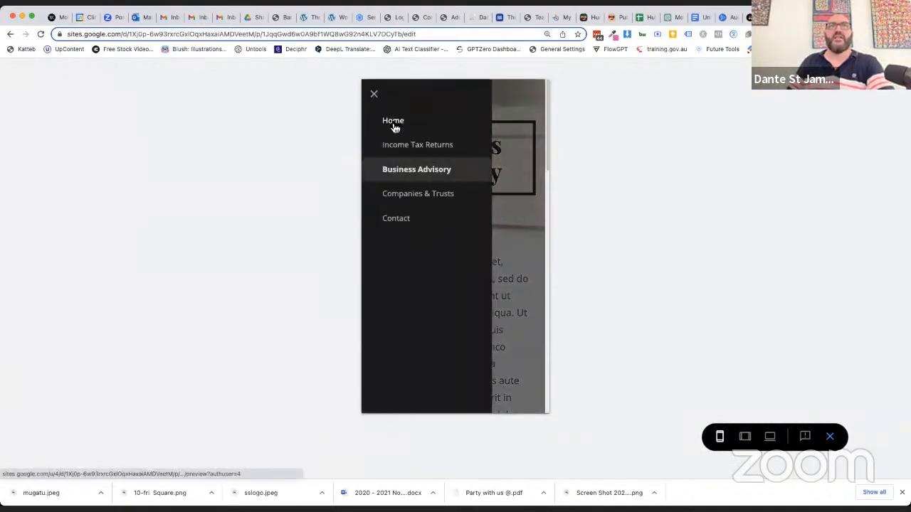
{"action": "left_click", "coordinate": [392, 123]}
{"action": "scroll", "coordinate": [438, 399], "scroll_direction": "down", "scroll_amount": 10}
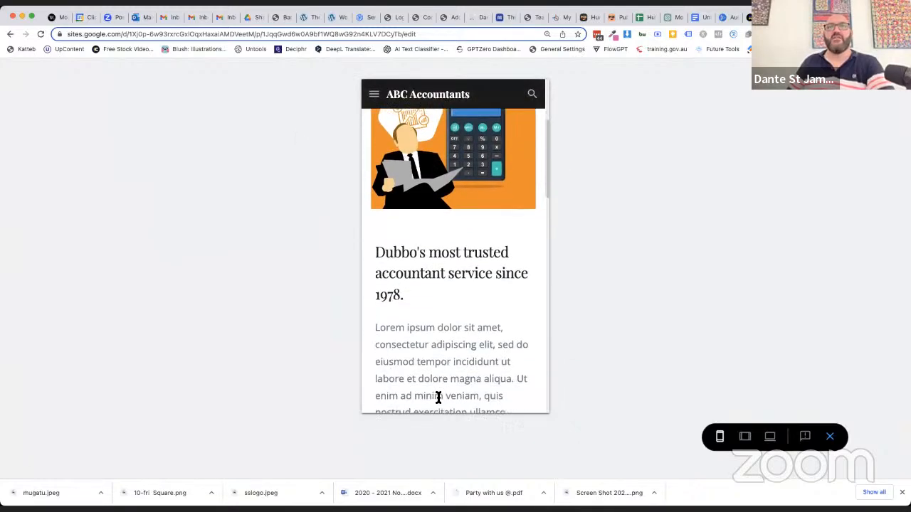
{"action": "scroll", "coordinate": [437, 402], "scroll_direction": "down", "scroll_amount": 5}
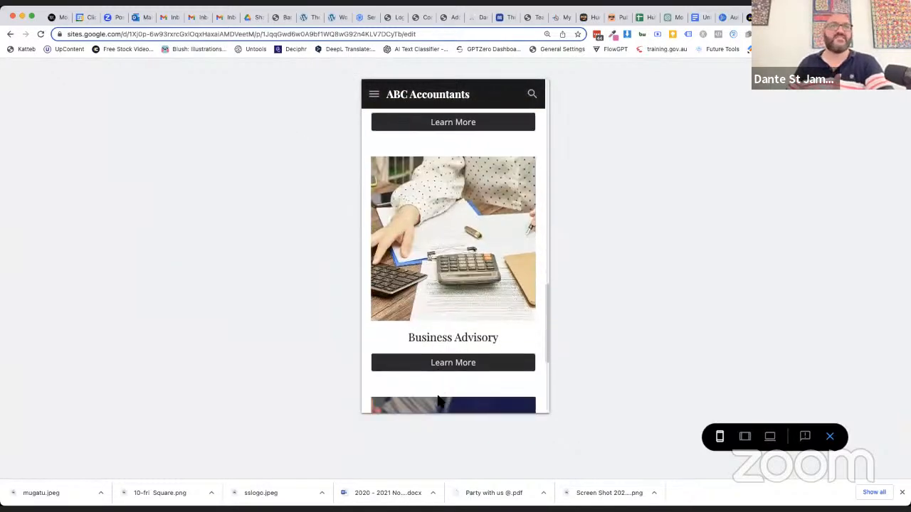
{"action": "scroll", "coordinate": [438, 402], "scroll_direction": "up", "scroll_amount": 15}
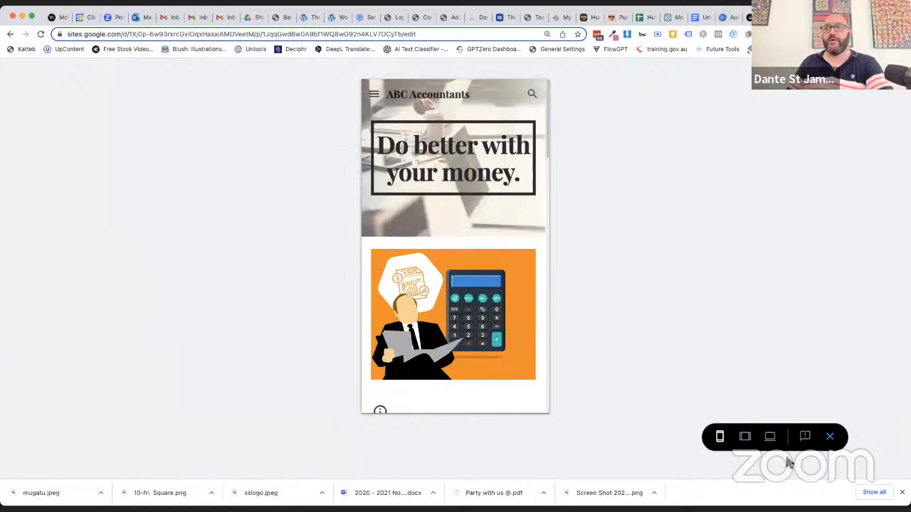
{"action": "left_click", "coordinate": [744, 439]}
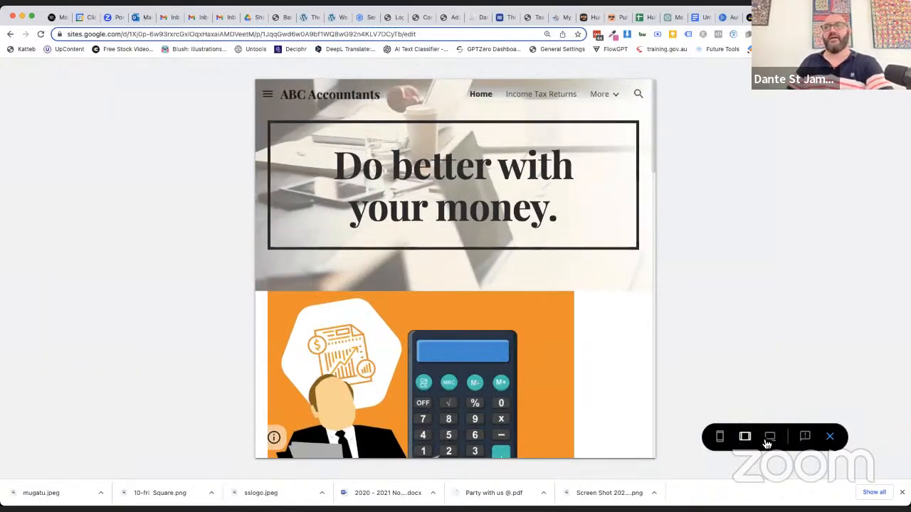
{"action": "left_click", "coordinate": [829, 437]}
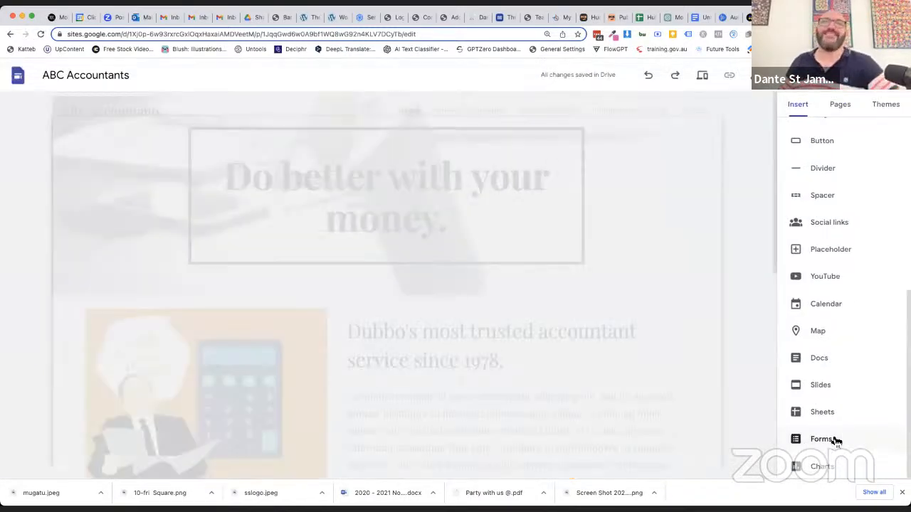